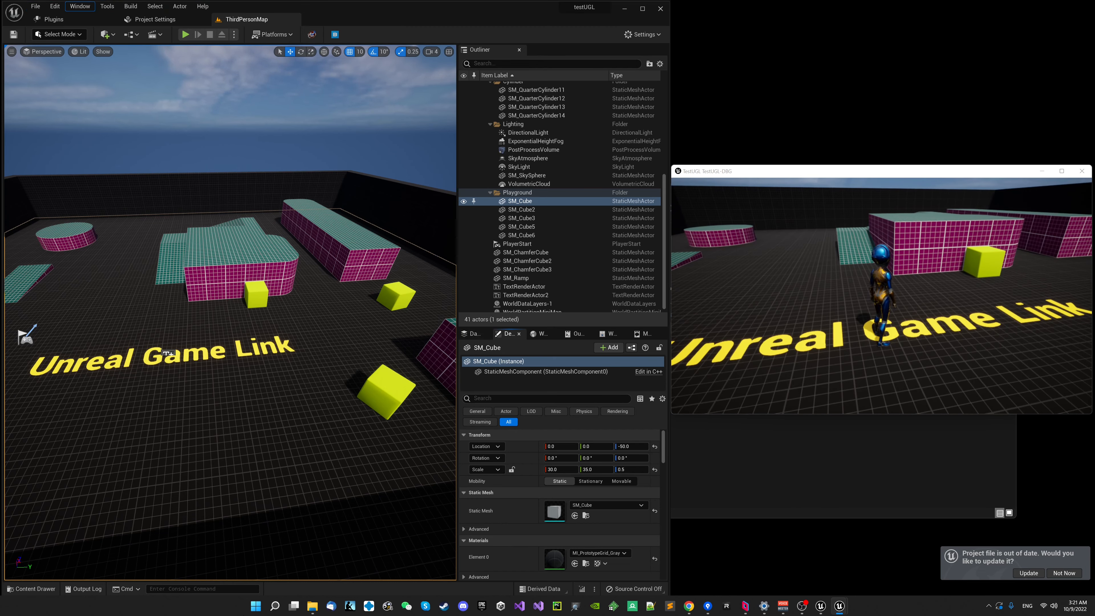
- Paste two copies of the head Transform (Modify) Bone node in ABP_Manny's AnimGraph and chain all three into Component To Local
mouse_move(840, 606)
left_click(868, 557)
left_click_drag(411, 172, 358, 154)
key("ctrl+c")
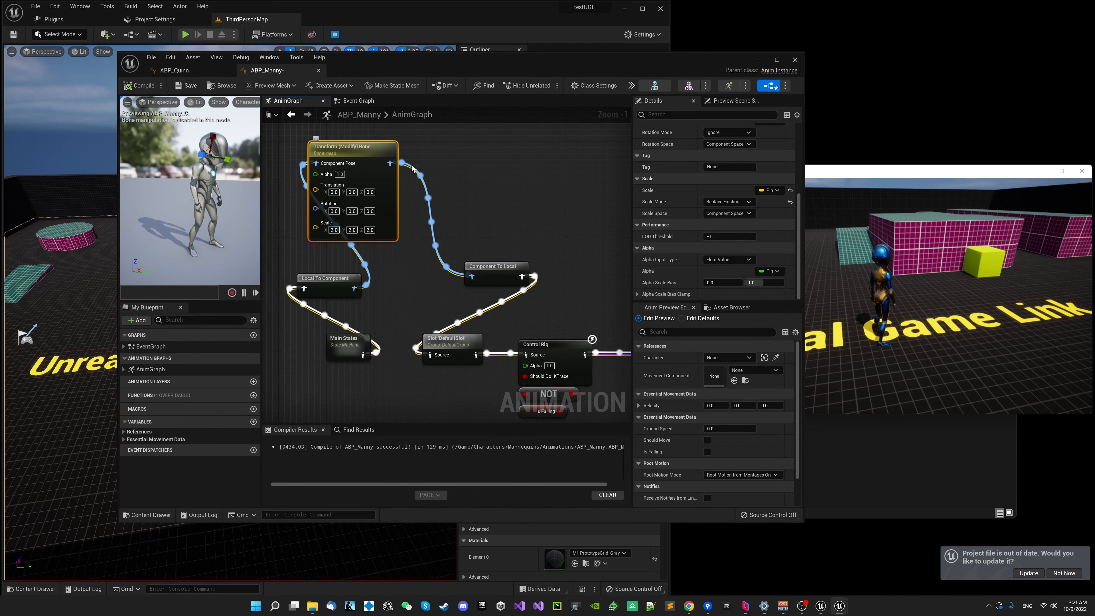
key("ctrl+v")
key("ctrl+v")
left_click_drag(489, 171, 415, 165)
left_click(379, 210)
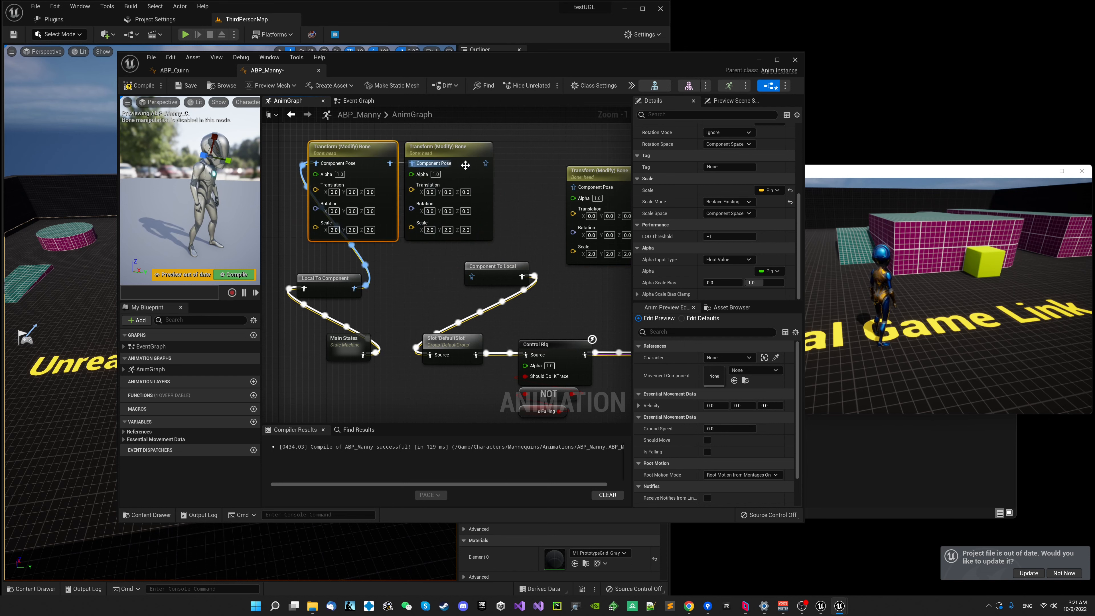
left_click_drag(487, 164, 533, 147)
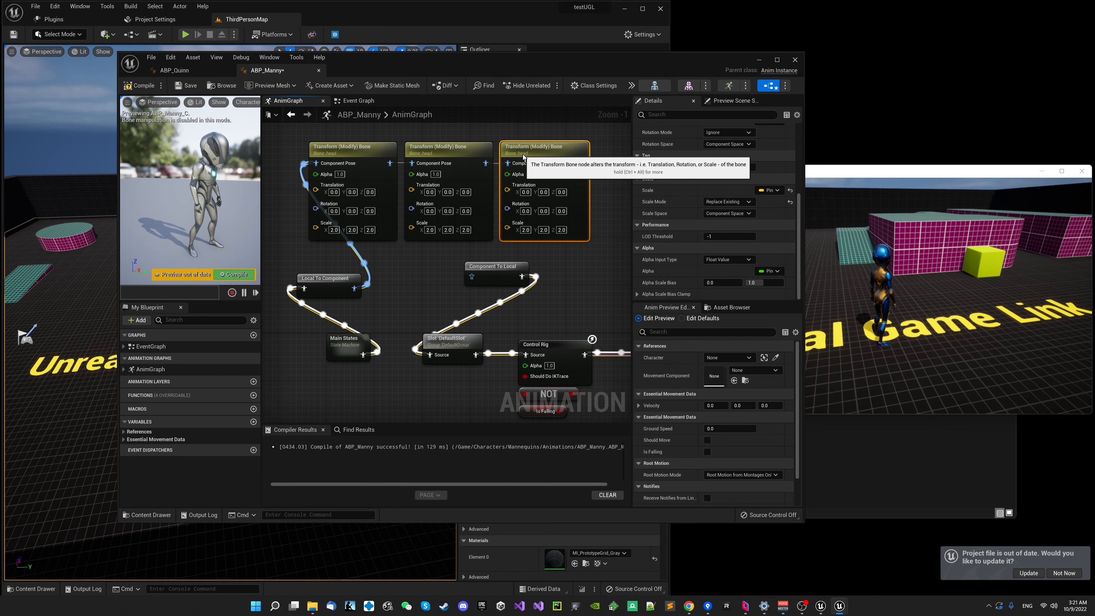
left_click_drag(509, 223, 472, 276)
right_click_drag(441, 264, 404, 264)
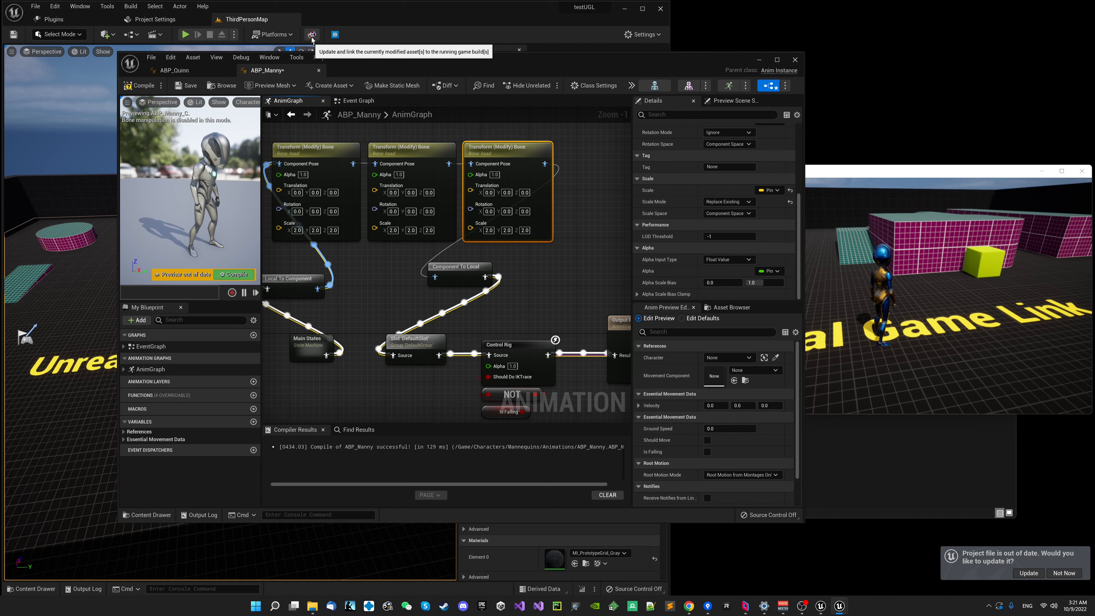
- Rearrange the graph by moving the Component To Local node and the three Transform (Modify) Bone nodes clear of each other
left_click_drag(455, 271, 527, 269)
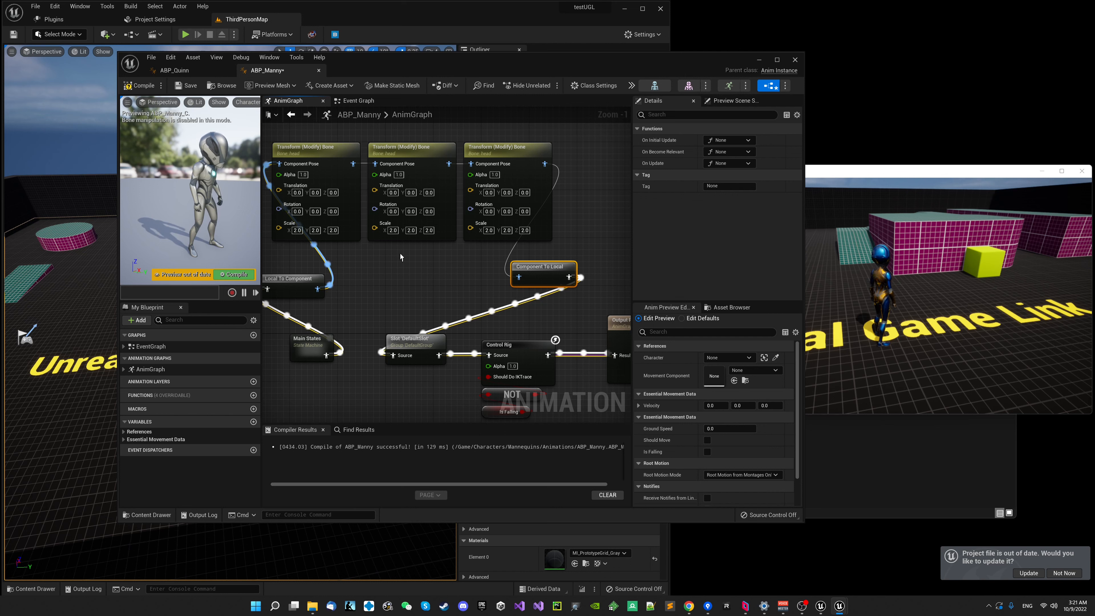
right_click_drag(400, 257, 453, 278)
left_click_drag(371, 152, 555, 185)
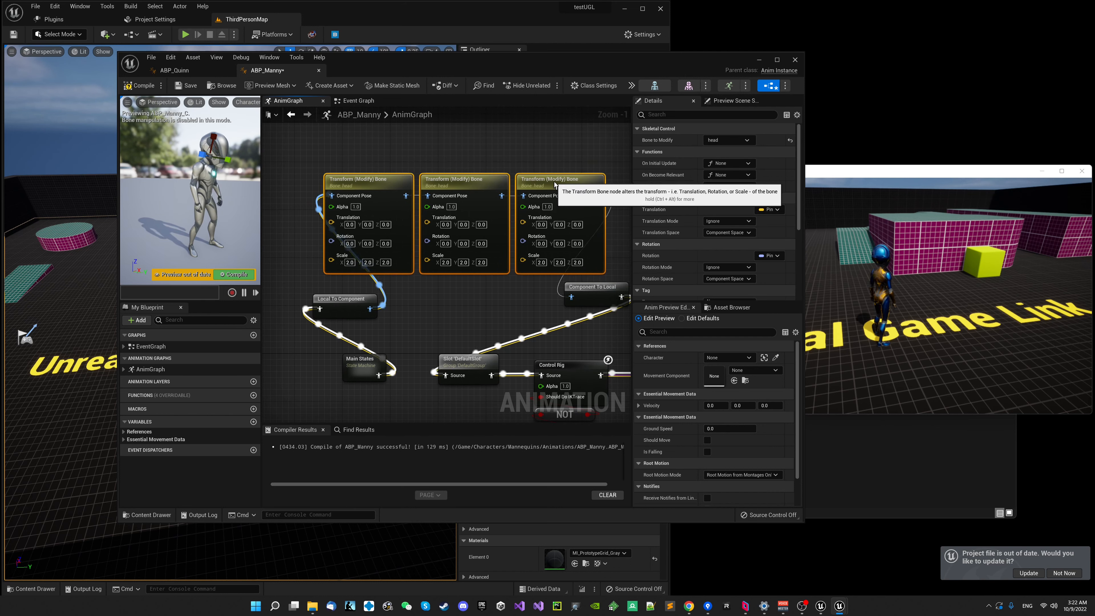
right_click_drag(462, 284, 446, 260)
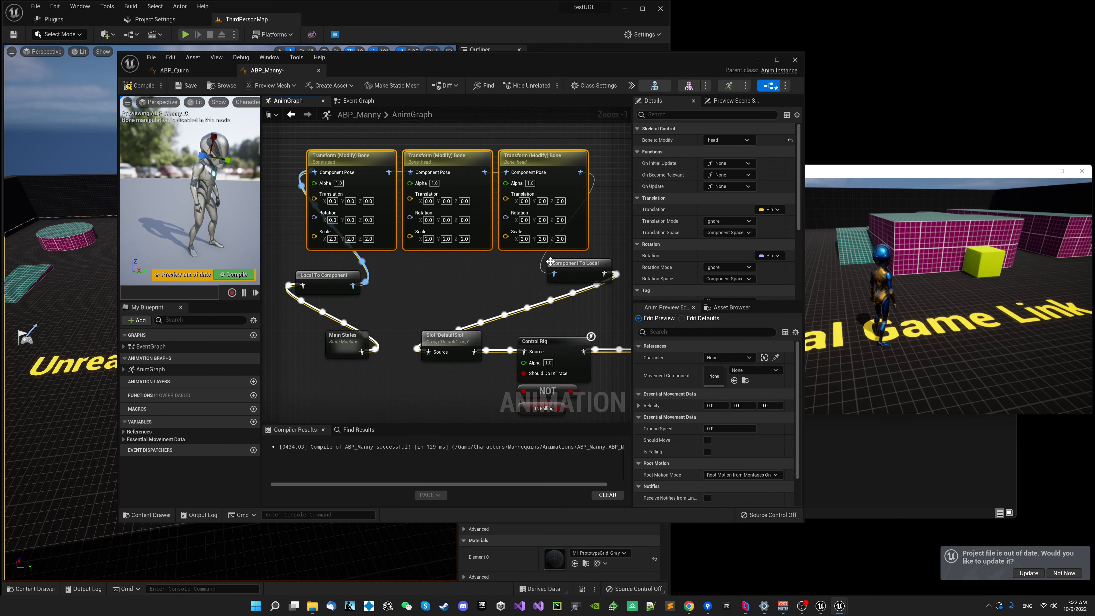
left_click_drag(551, 262, 557, 271)
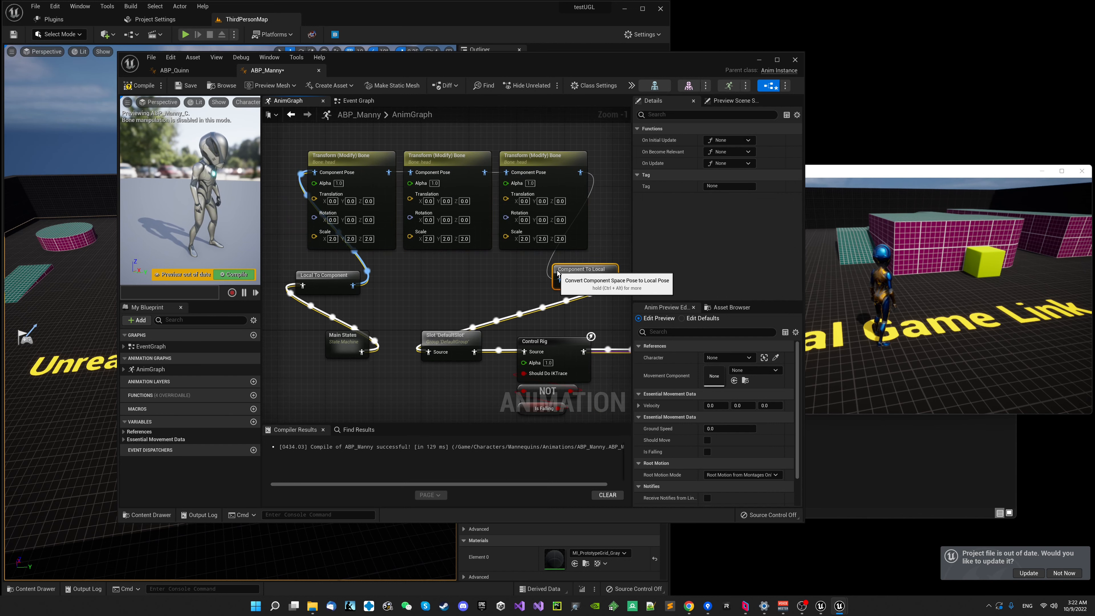
- Set the middle Transform (Modify) Bone node's bone to modify to hand_l
left_click(449, 161)
left_click(729, 141)
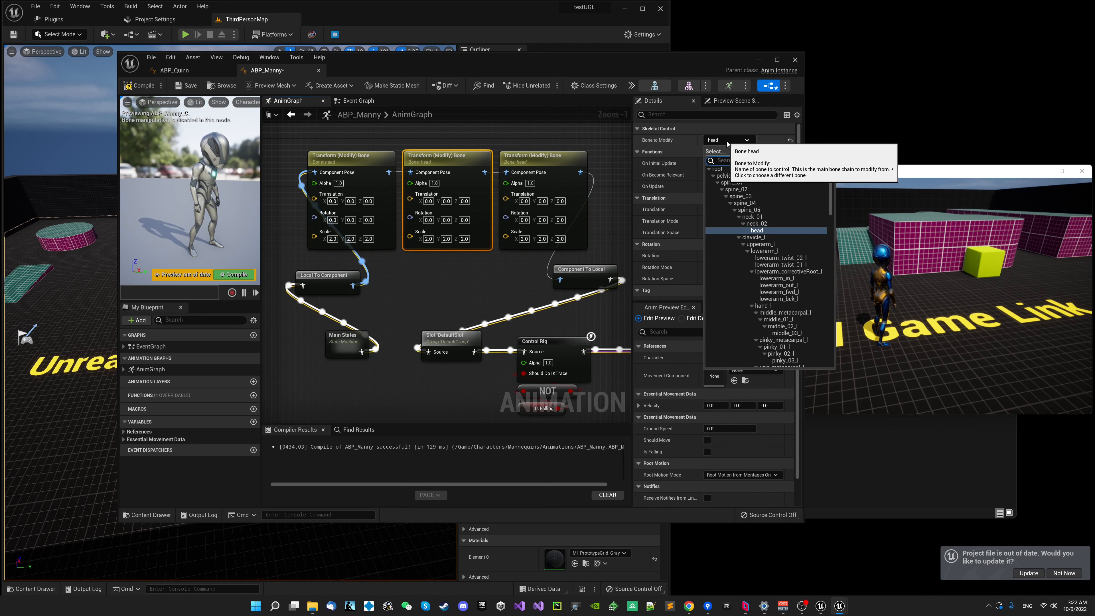
type("hand")
left_click(730, 169)
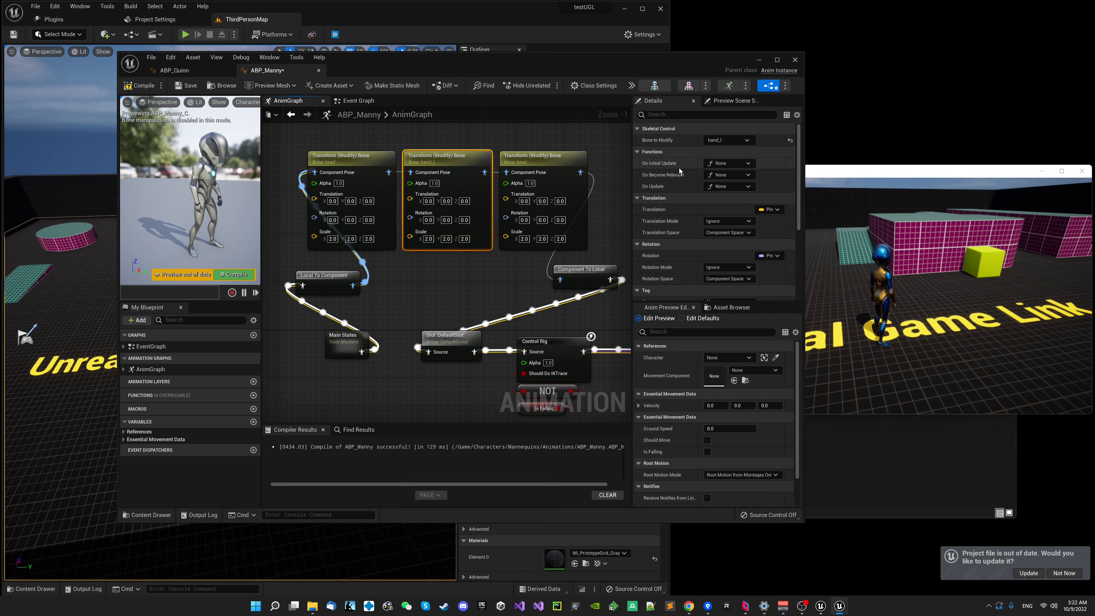
- Set the third Transform (Modify) Bone node's bone to hand_r, then compile the animation blueprint and close its editor
left_click(552, 161)
left_click(716, 140)
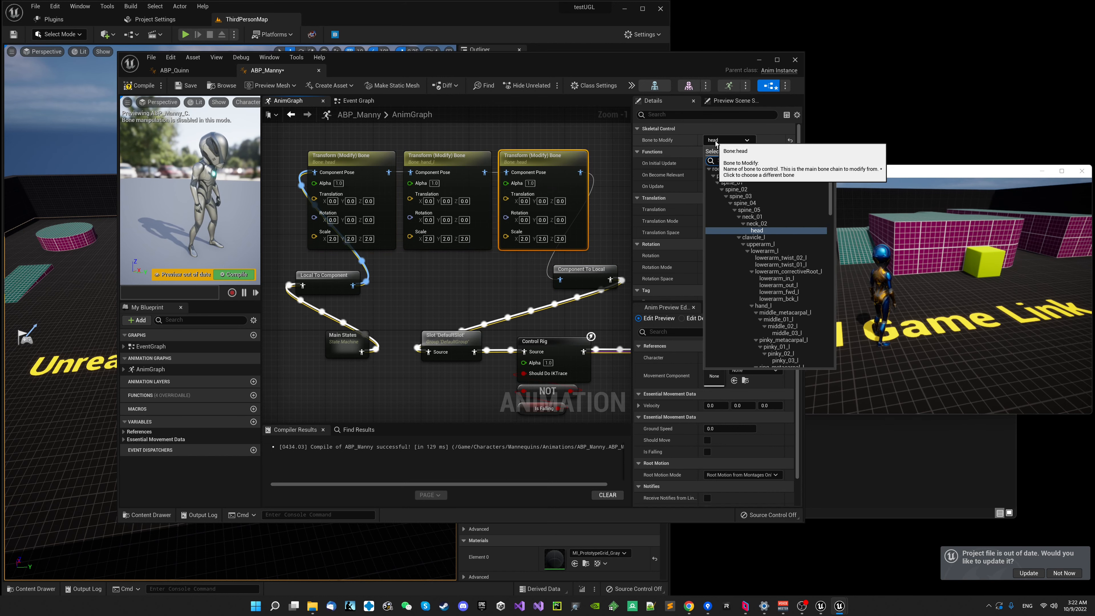
type("hand")
left_click(729, 176)
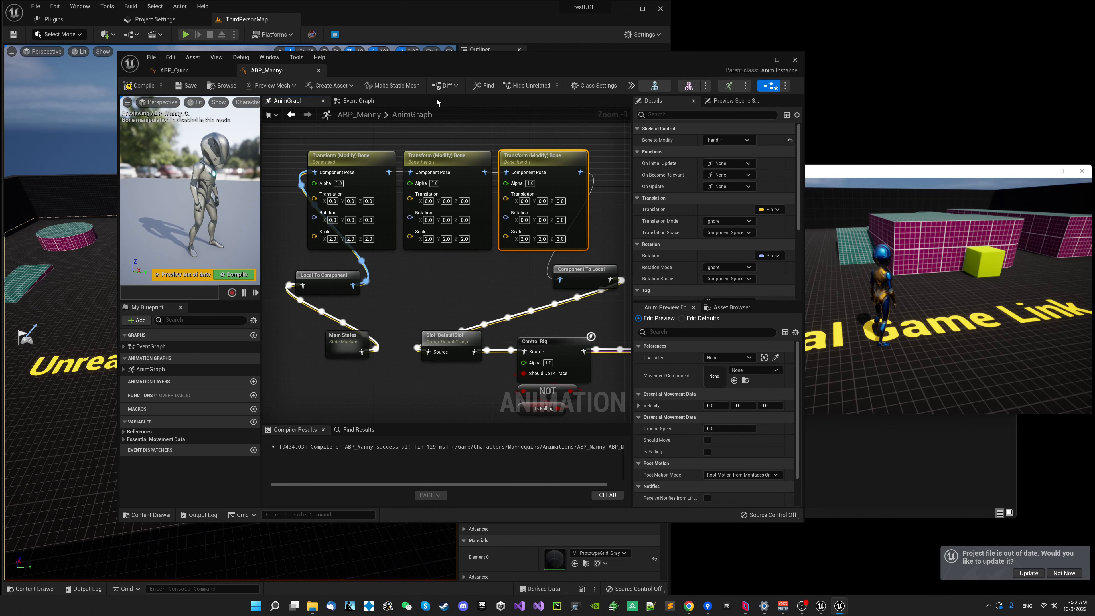
left_click(143, 88)
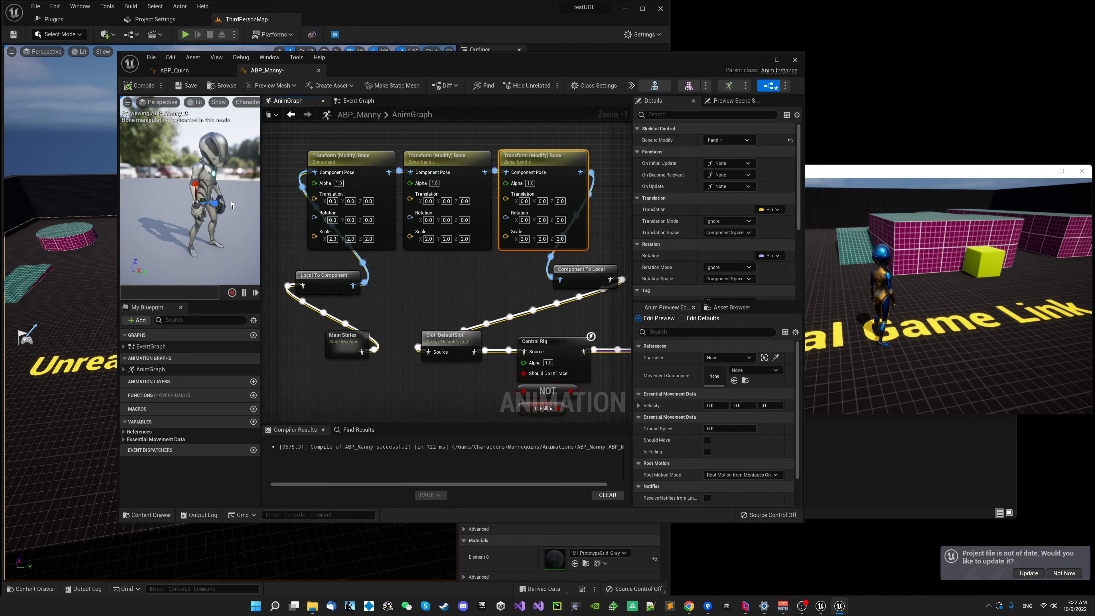
left_click(795, 60)
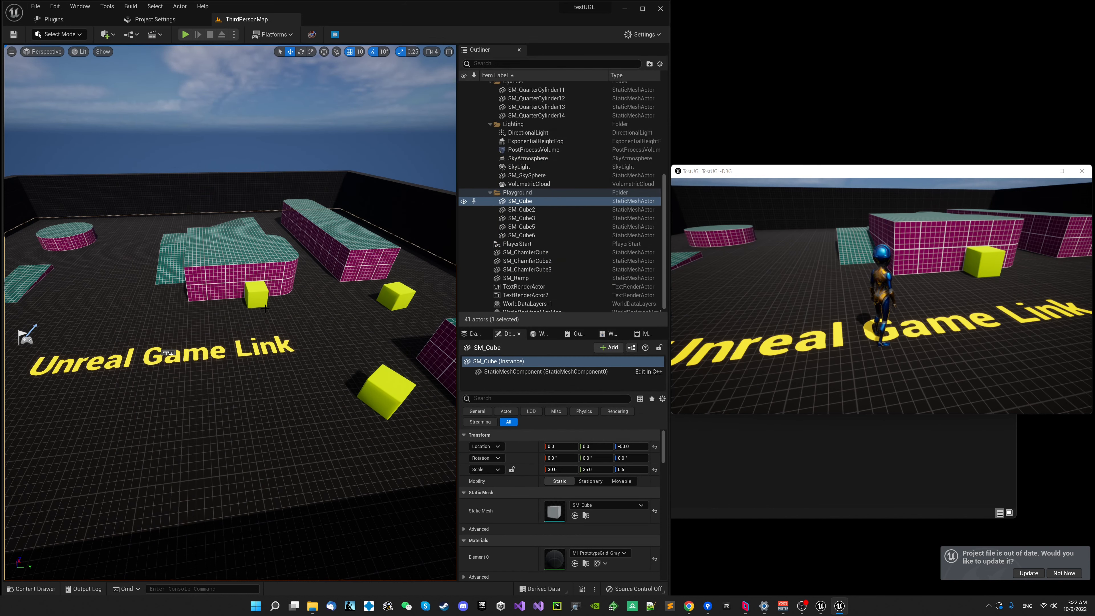
- Duplicate the SM_ChamferCube beside the large block three times along the Y axis to form a row of four yellow cubes
key("s")
key("a")
right_click_drag(245, 308, 384, 289)
key("w")
key("a")
key("w")
left_click(173, 388)
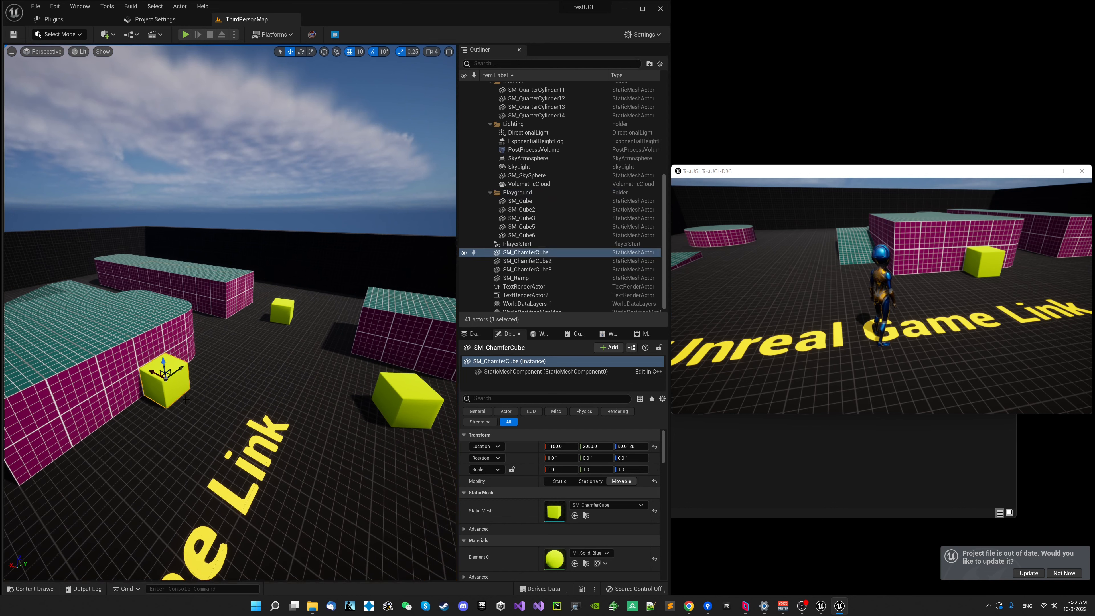
left_click_drag(155, 375, 58, 451, "alt")
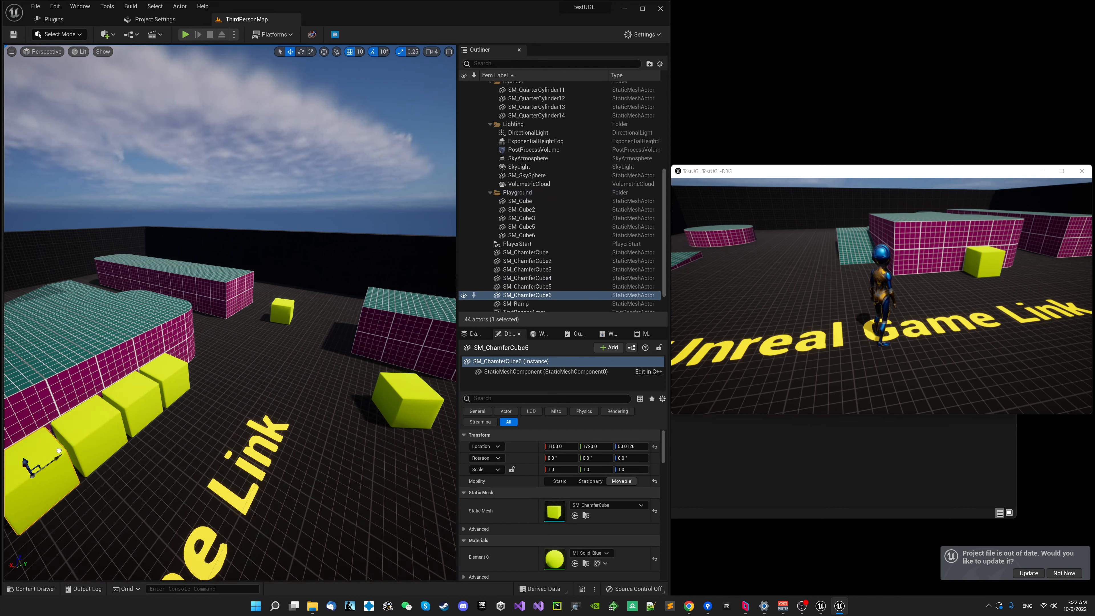
- Select the row of four yellow cubes and duplicate it upward into a stacked wall five rows high
left_click(83, 428, "shift")
left_click(132, 400, "shift")
left_click(166, 376, "shift")
right_click_drag(172, 373, 153, 354)
mouse_move(201, 408)
left_mouse_down("alt")
mouse_move(197, 379)
mouse_move(193, 395)
left_mouse_up("alt")
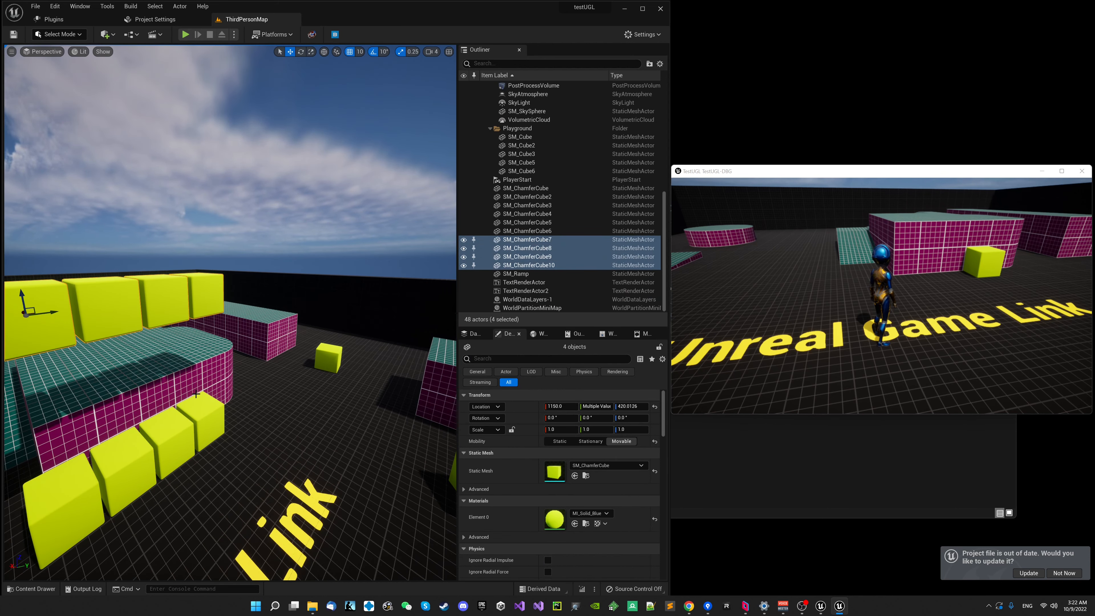
right_click_drag(223, 388, 138, 261)
left_click_drag(158, 277, 178, 252)
right_click_drag(165, 371, 215, 380)
right_click_drag(259, 215, 225, 228)
key("d")
key("a")
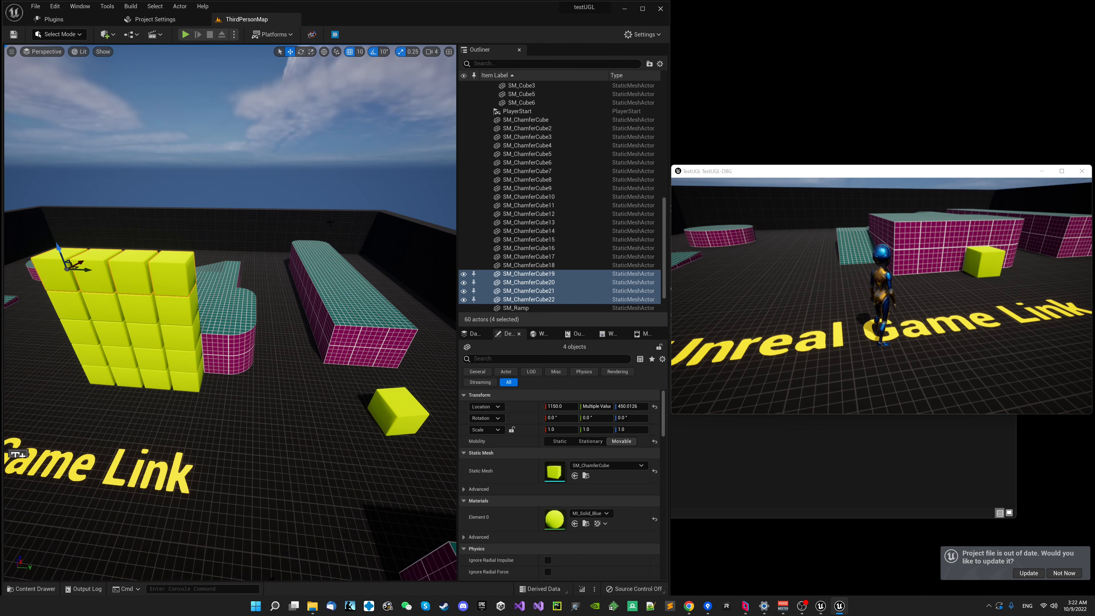
key("a")
right_click_drag(232, 283, 402, 276)
key("s")
key("w")
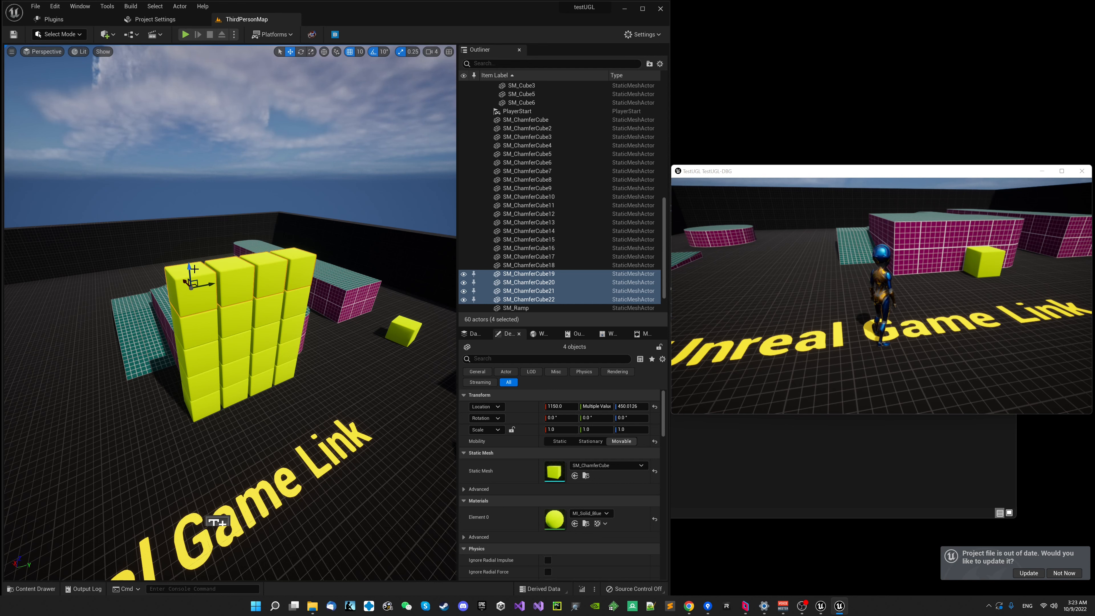
left_click_drag(209, 284, 210, 285)
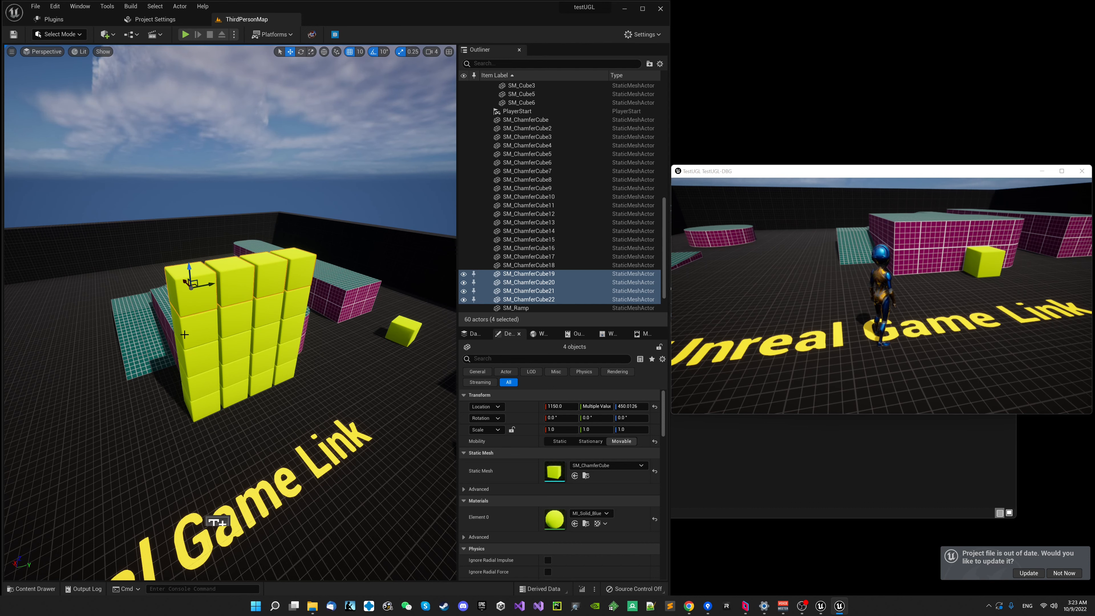
- Inspect the level's World Settings, including the World Partition streaming option, and return to the actor details
right_click_drag(174, 340, 259, 328)
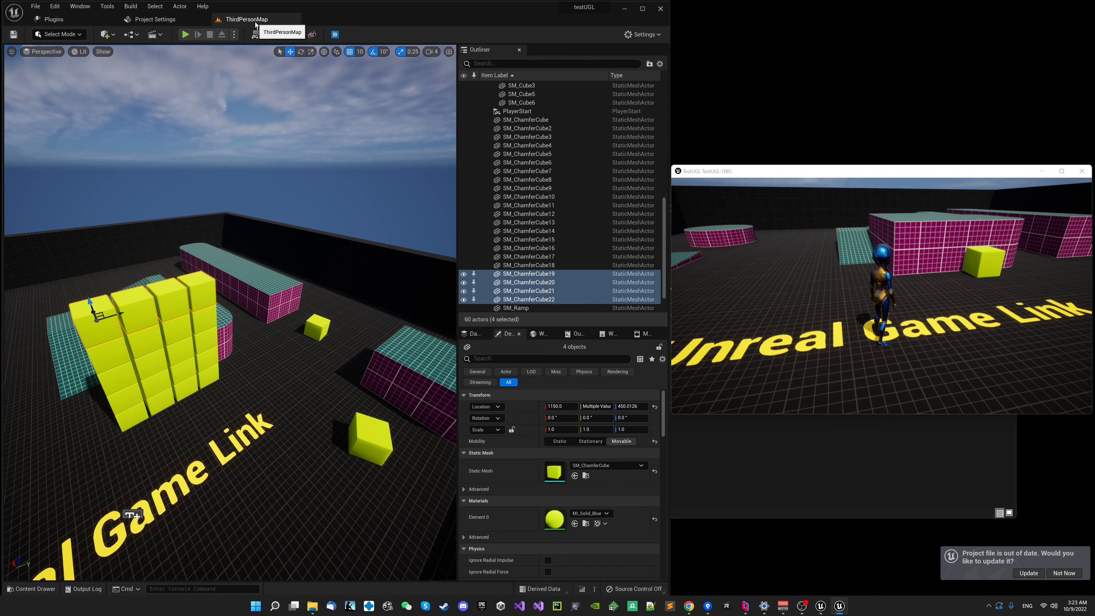
left_click(539, 334)
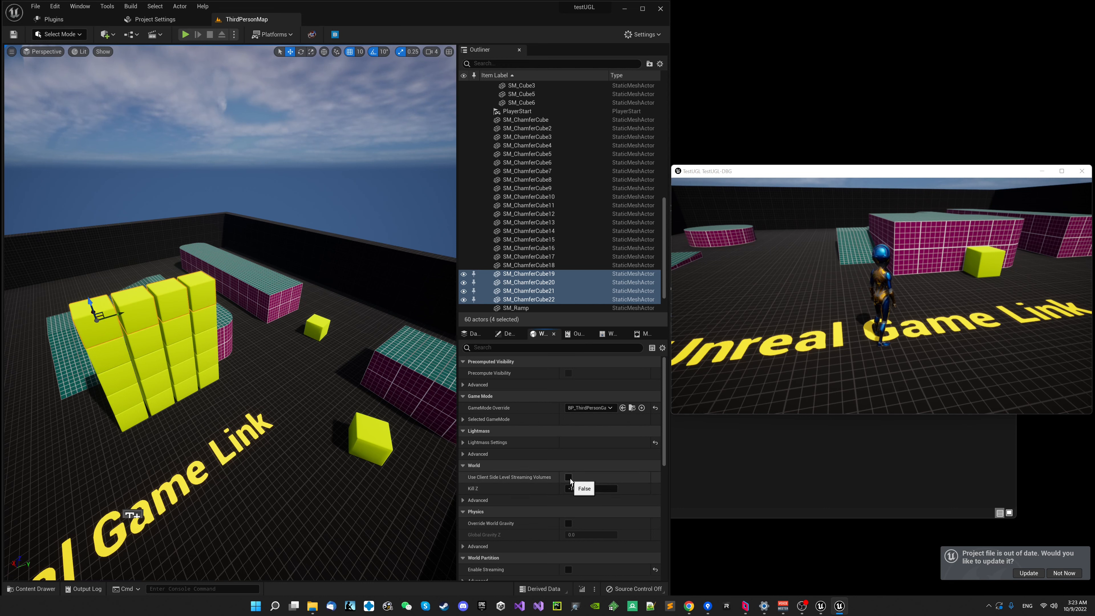
left_click(503, 335)
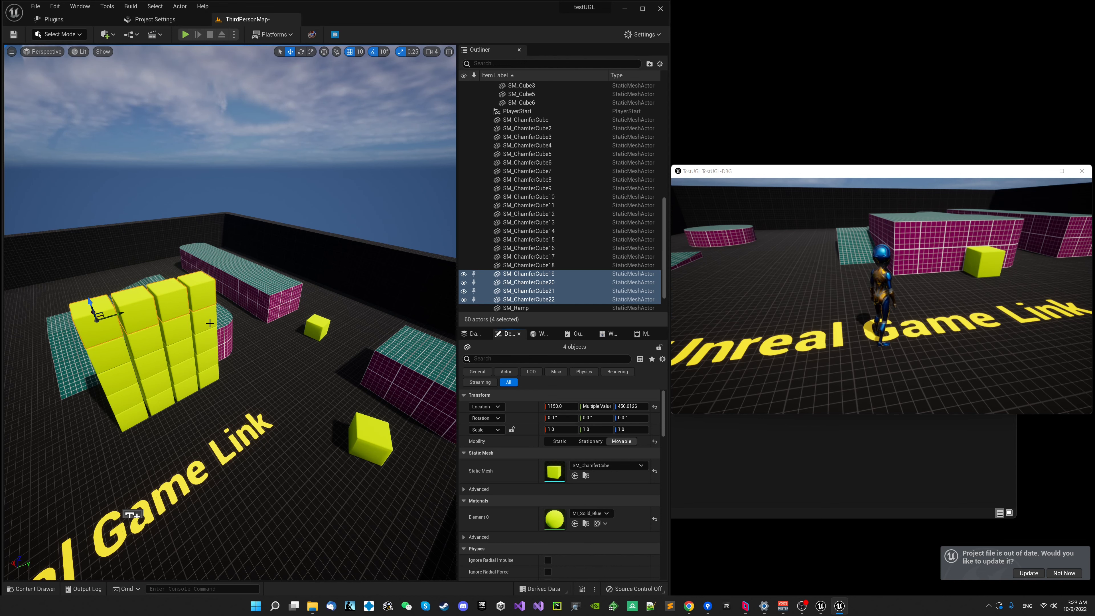
- Change the text render color of the Unreal Game Link floor text to purple, hex sRGB B100FFFF
right_click_drag(210, 323, 273, 353)
key("a")
key("s")
left_click(298, 341)
scroll(556, 474, "down", 5)
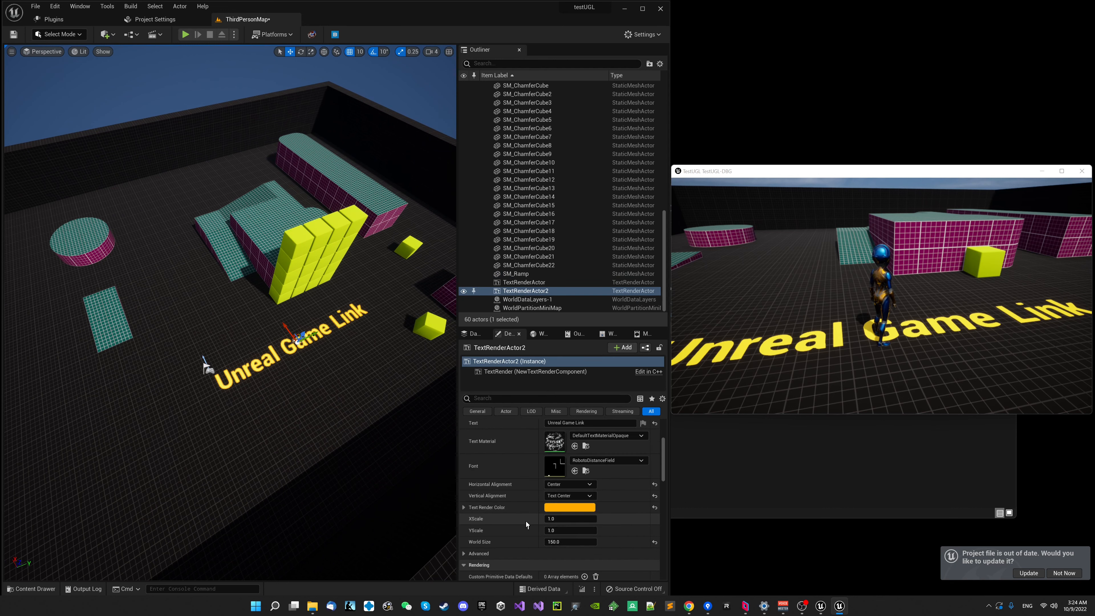
left_click(552, 452)
mouse_move(601, 426)
left_mouse_down()
mouse_move(578, 397)
mouse_move(612, 378)
left_mouse_up()
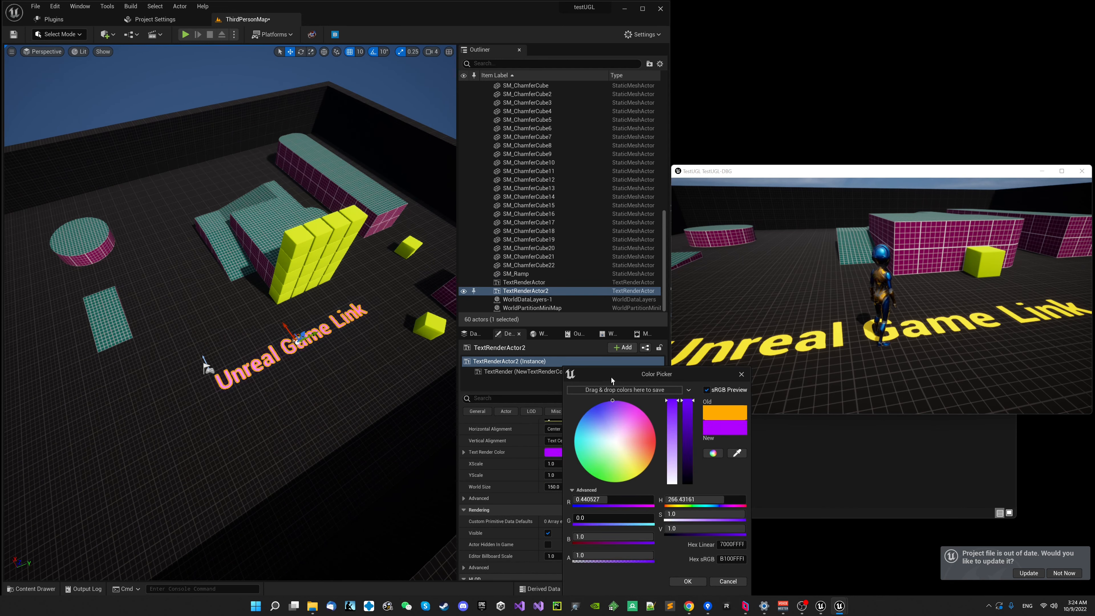
left_click(685, 581)
- Extend the floor text to three lines reading "Unreal Game Link", "@" and "UE5.x"
scroll(597, 484, "up", 4)
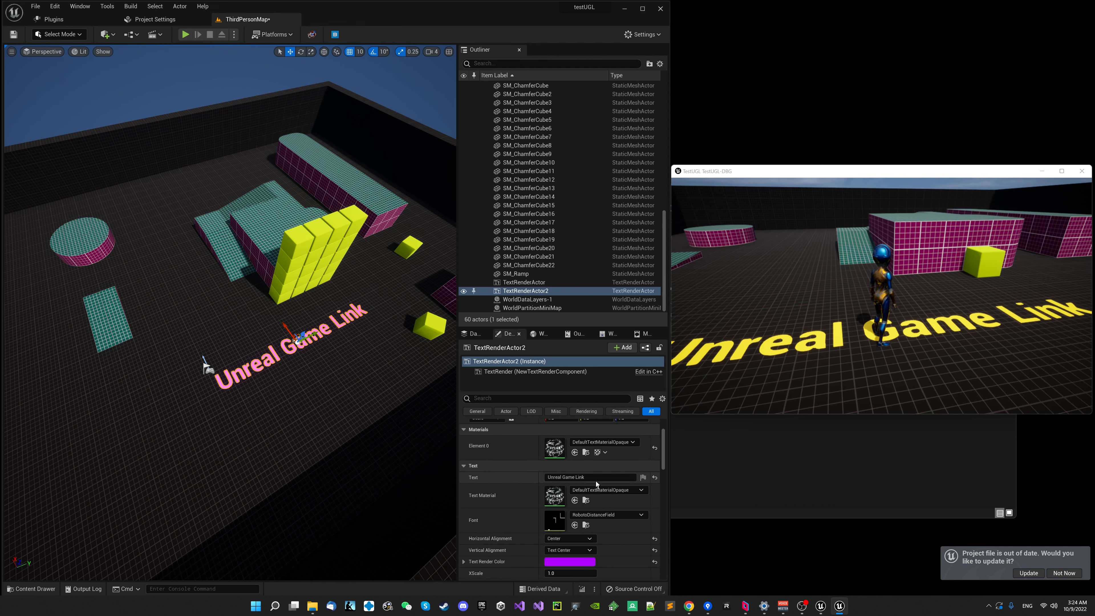
left_click(597, 478)
key("shift+Return")
type("@")
key("shift+Return")
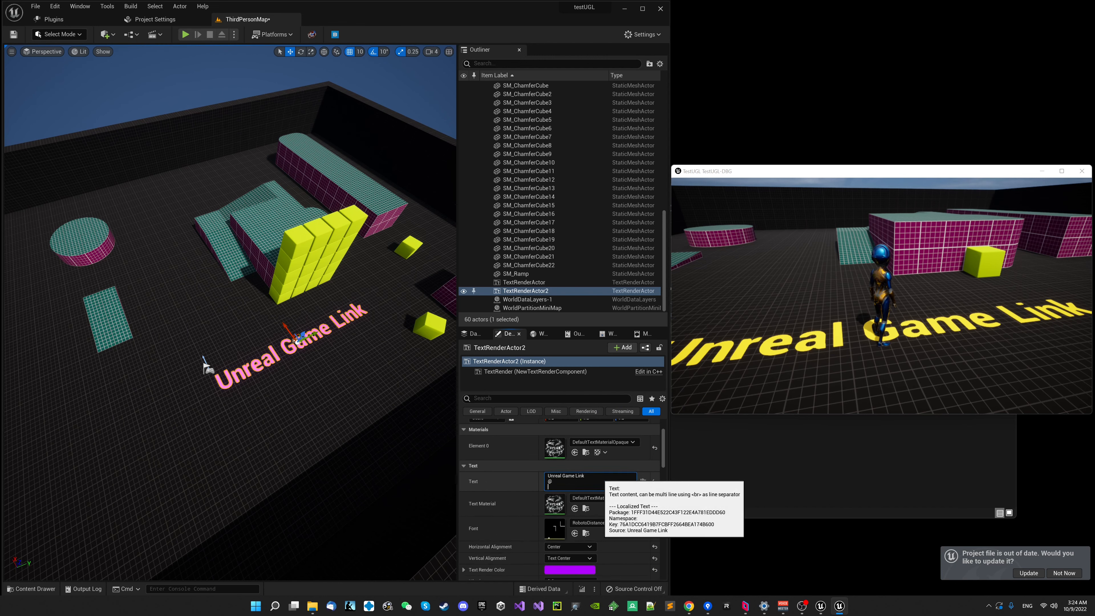
type("UE5.x")
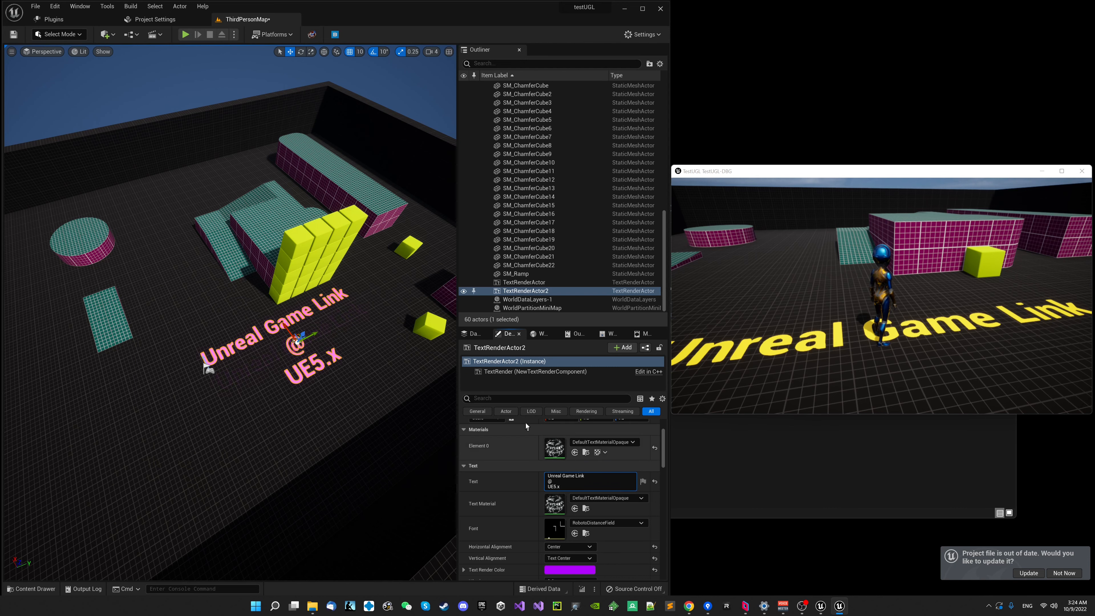
left_click(266, 244)
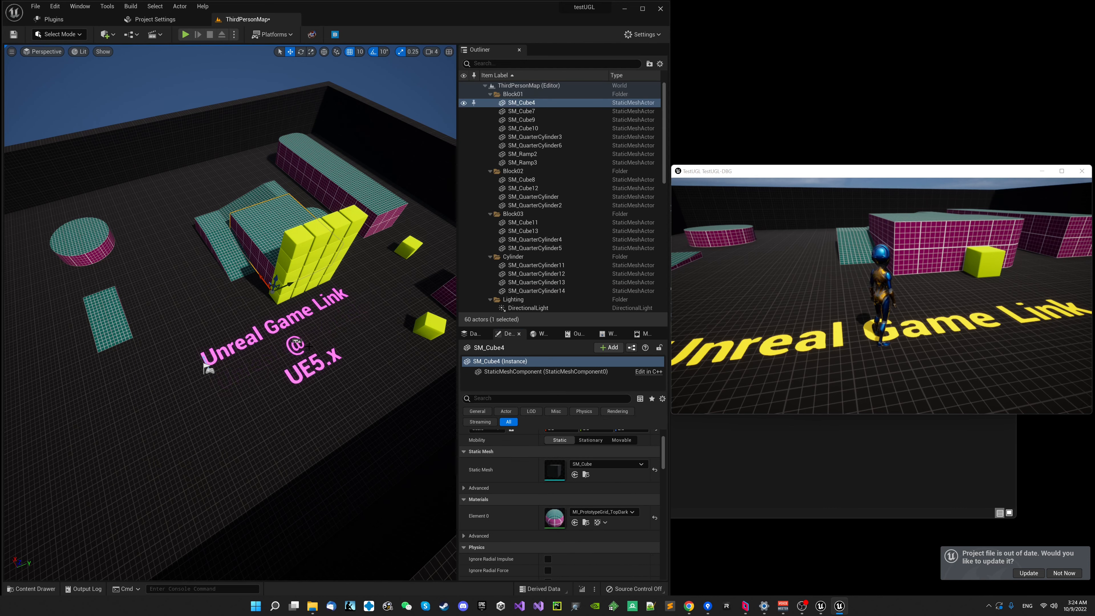
- Select the four quarter pieces of the round platform and duplicate them twice to form a row of three platforms
right_click_drag(309, 347, 225, 273)
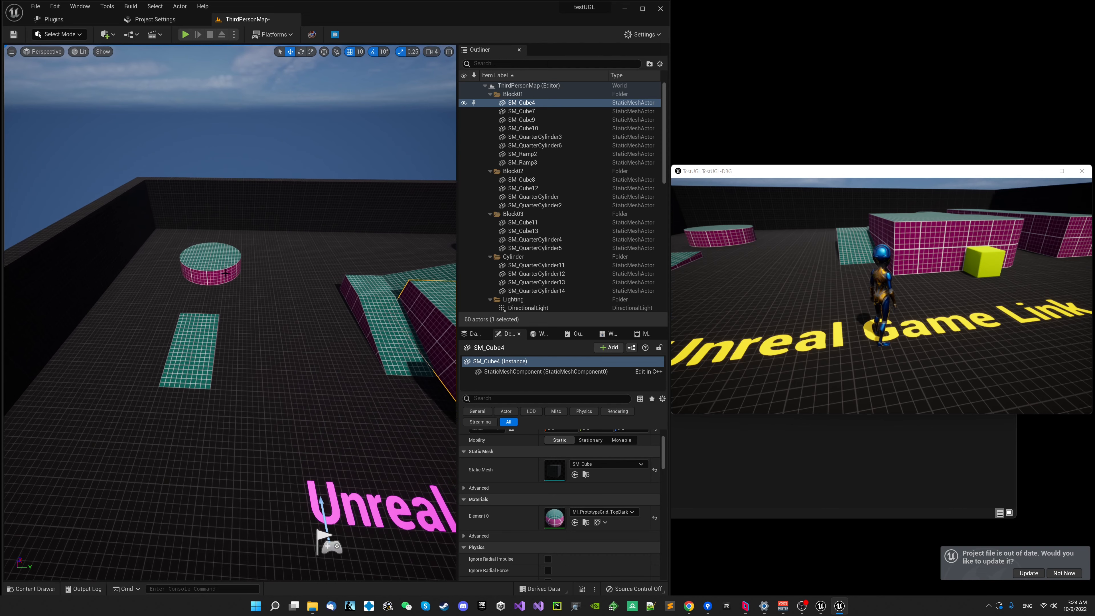
left_click(192, 248)
left_click(195, 267, "ctrl")
left_click(190, 247, "ctrl")
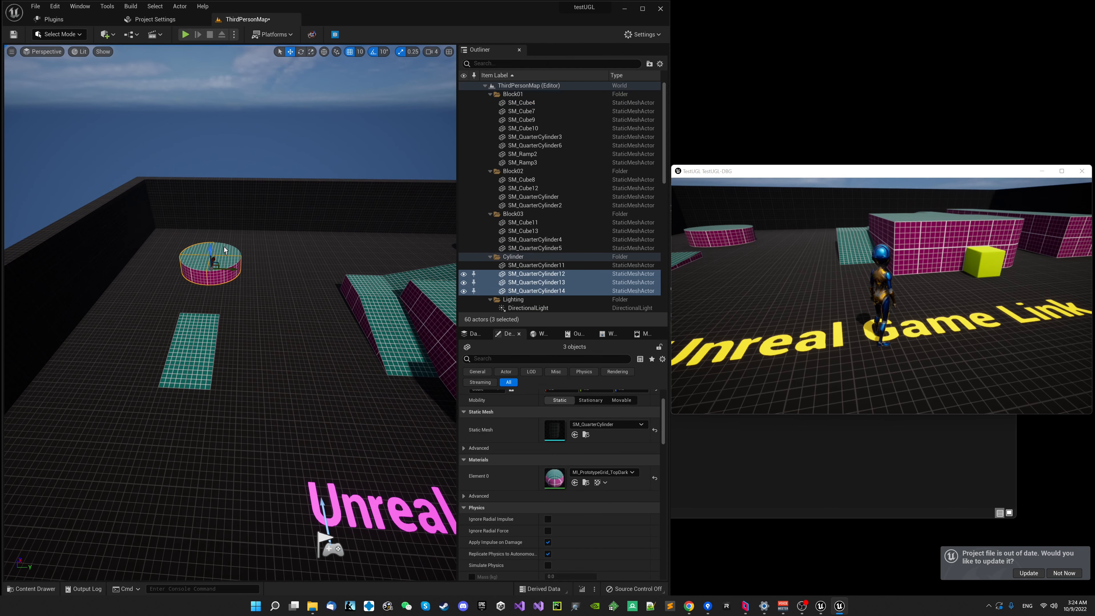
left_click(220, 247, "ctrl")
left_click_drag(232, 270, 410, 309, "alt")
key("s")
right_click_drag(228, 313, 207, 279)
- Move the boundary wall on the round platforms' side outward, away from the playground floor
left_click(149, 256)
key("a")
right_click_drag(44, 321, 104, 341)
left_click_drag(121, 339, 8, 271)
- Scale the SM_Cube floor outward so that it extends toward the relocated boundary wall
left_click(186, 358)
right_click_drag(185, 358, 242, 358)
key("d")
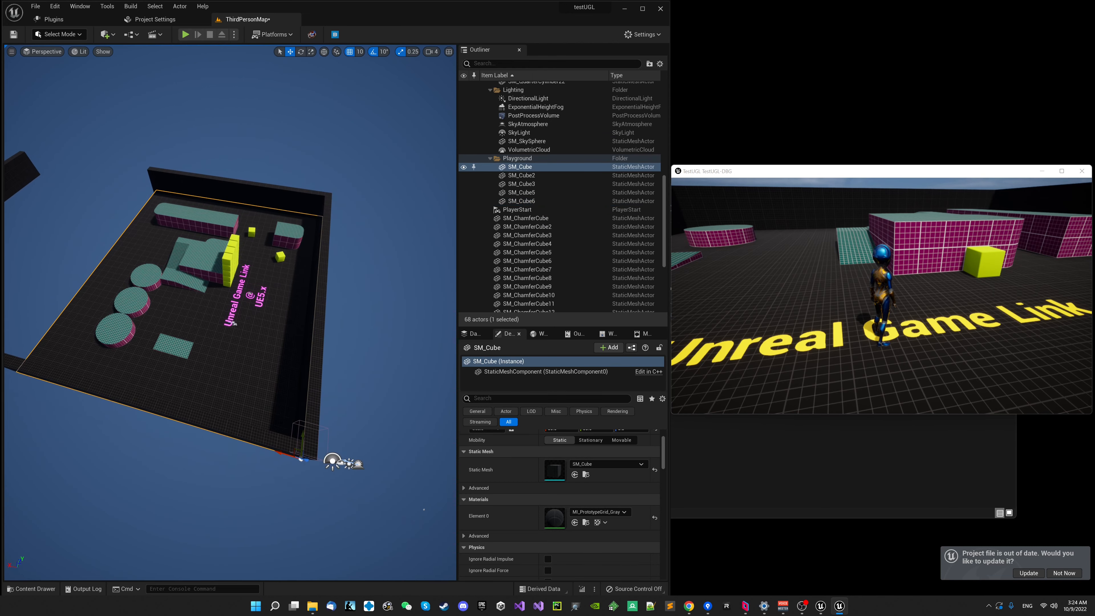
right_click_drag(259, 441, 225, 419)
key("r")
left_click_drag(285, 527, 312, 521)
- Duplicate the SM_Cube11 block twice, placing the copies behind the original and progressively higher
right_click_drag(313, 520, 322, 356)
key("w")
key("s")
left_click(334, 335)
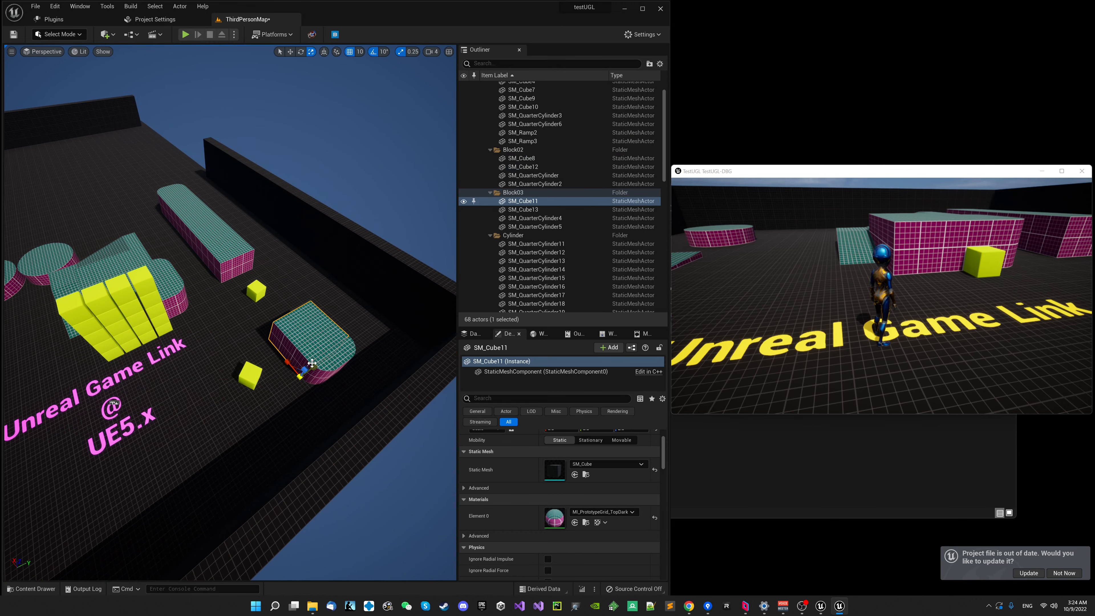
key("w")
left_click_drag(318, 365, 351, 317, "alt")
right_click_drag(345, 324, 321, 310)
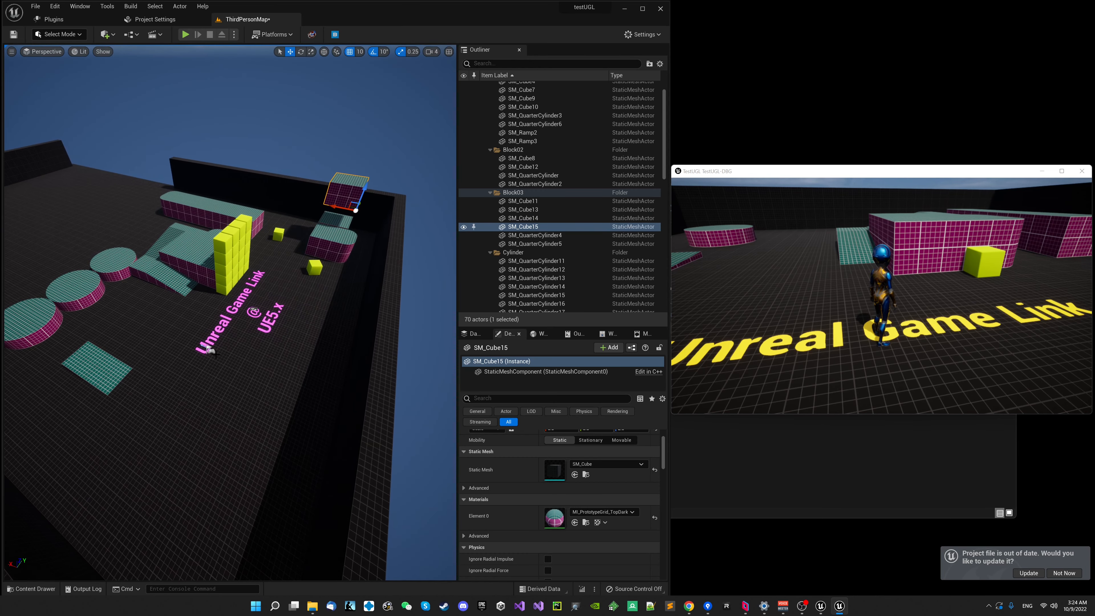
- Move the PlayerStart from the floor text to the floor beside the row of round platforms
left_click(211, 351)
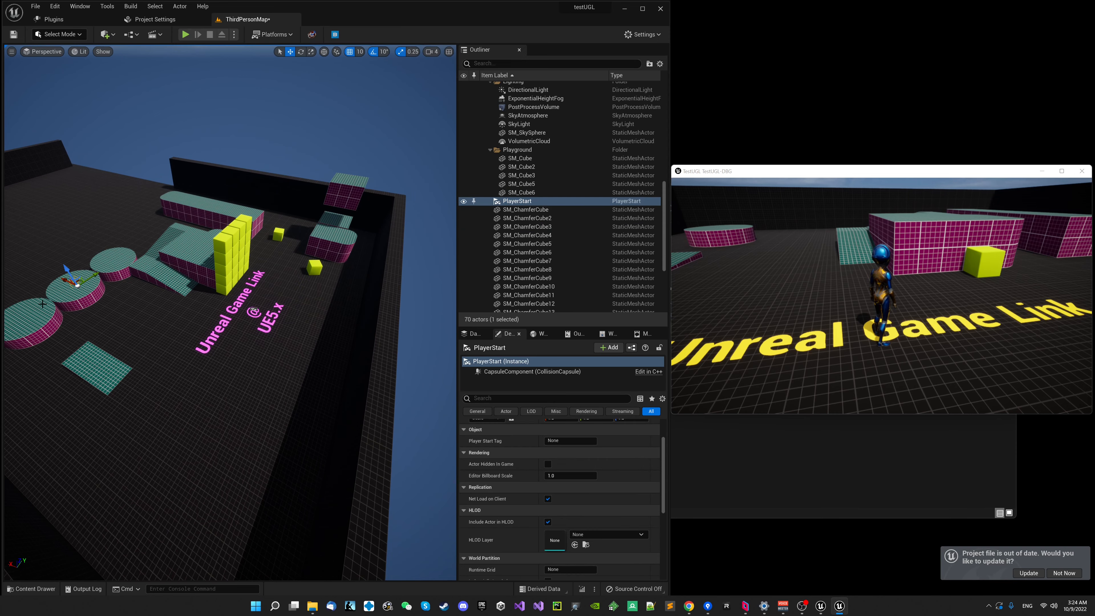
key("w")
right_click_drag(42, 303, 80, 313)
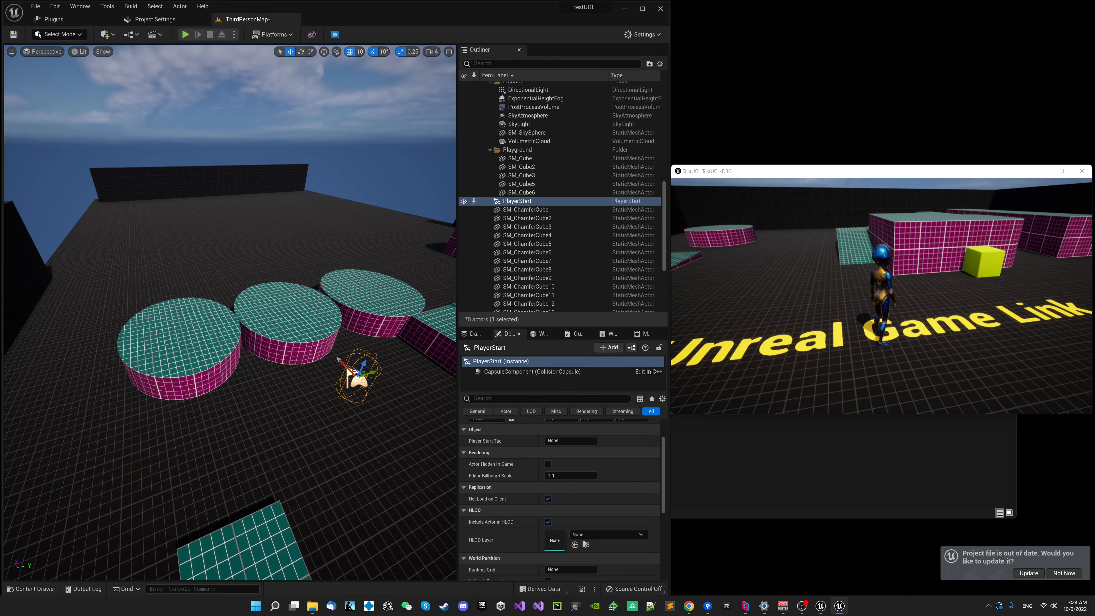
- Select the four quarter pieces of the outermost round platform and duplicate them as a raised platform above the row
left_click(185, 338)
left_click(181, 319, "ctrl")
left_click(160, 317, "ctrl")
left_click(161, 355, "ctrl")
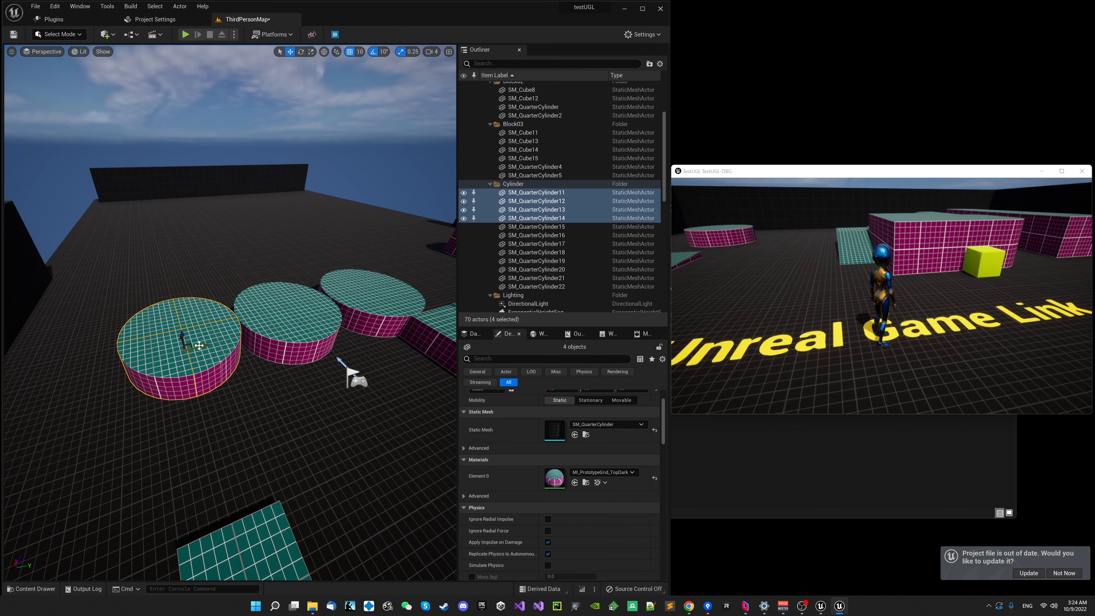
left_click_drag(198, 346, 254, 292, "alt")
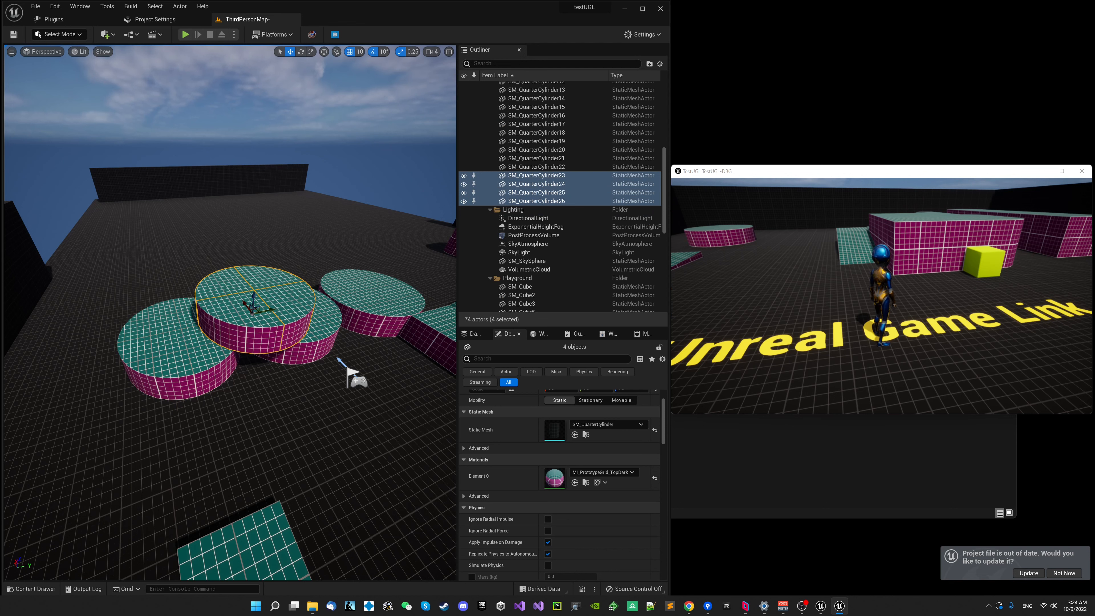
- Move the PlayerStart onto the top of the raised round platform
left_click(353, 376)
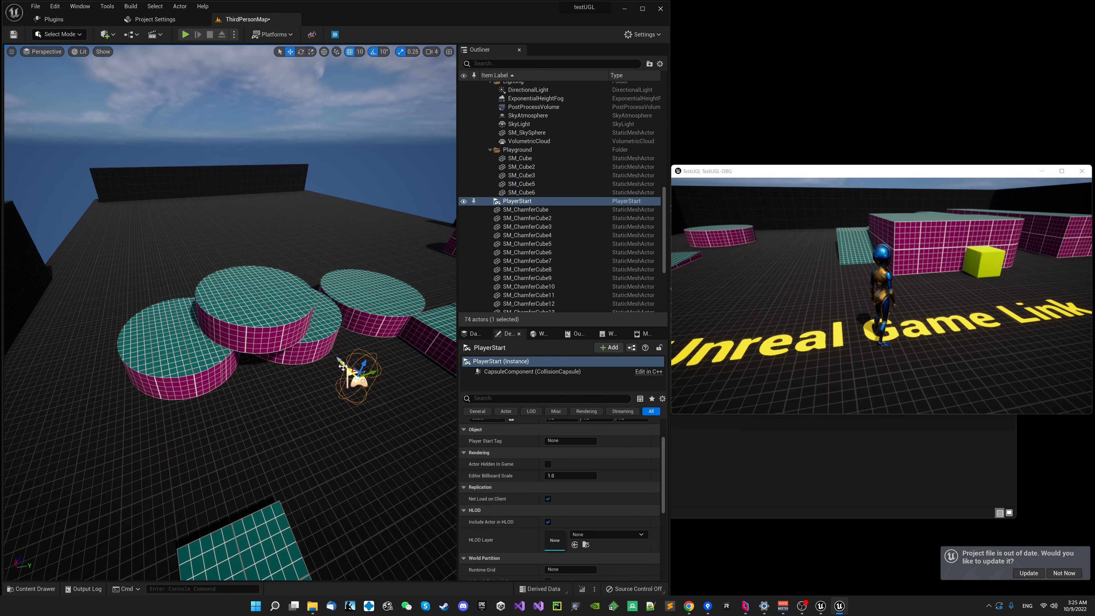
left_click(257, 306)
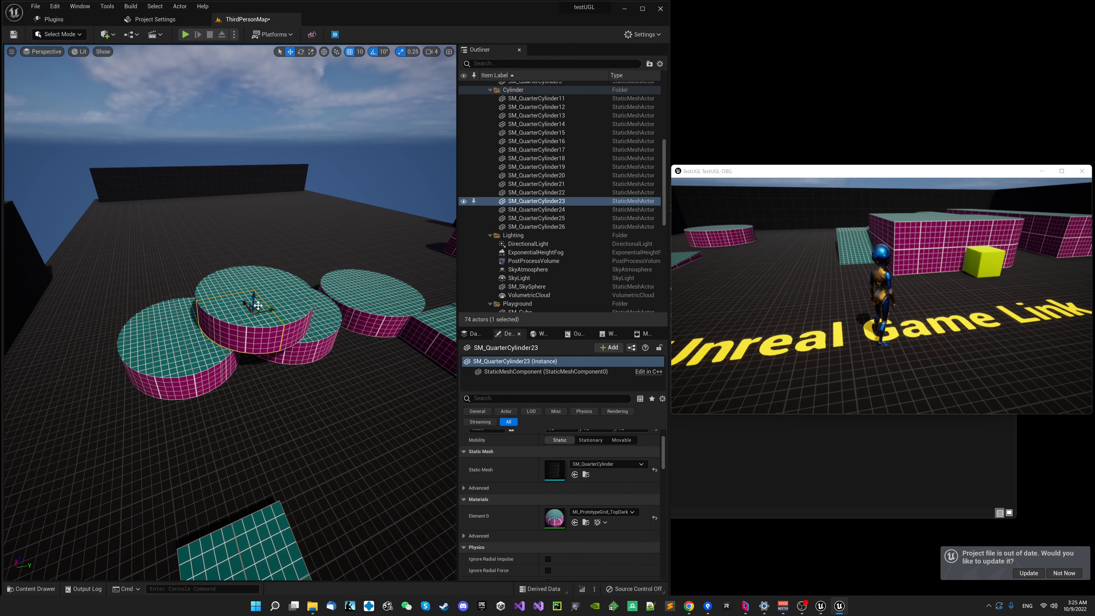
key("ctrl+z")
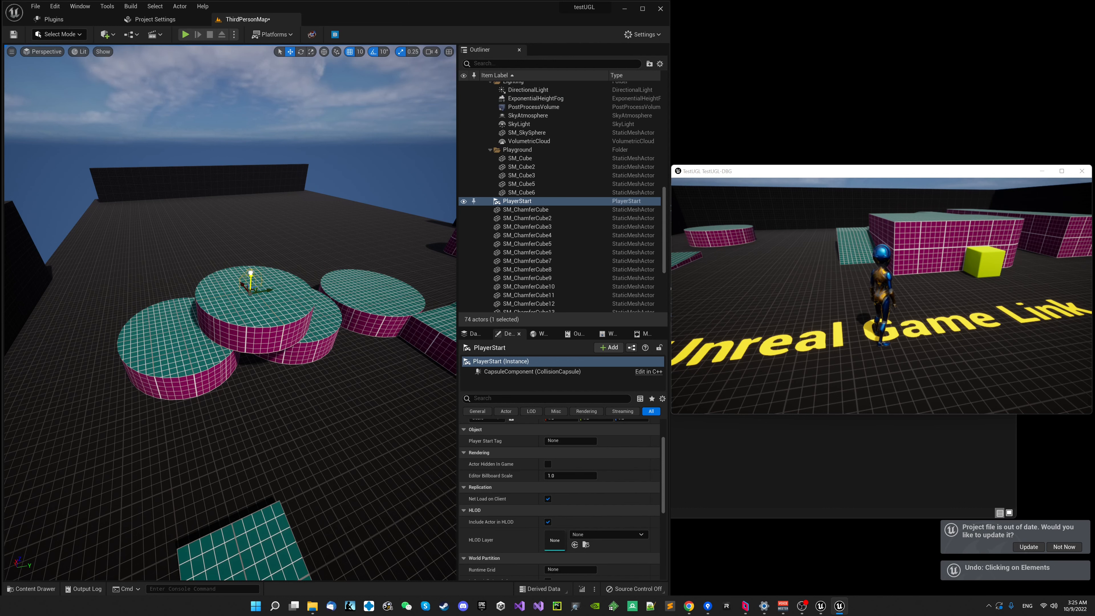
mouse_move(250, 272)
left_mouse_down()
mouse_move(252, 241)
mouse_move(282, 264)
mouse_move(268, 285)
left_mouse_up()
key("e")
right_click_drag(247, 280, 276, 327)
scroll(299, 318, "down", 5)
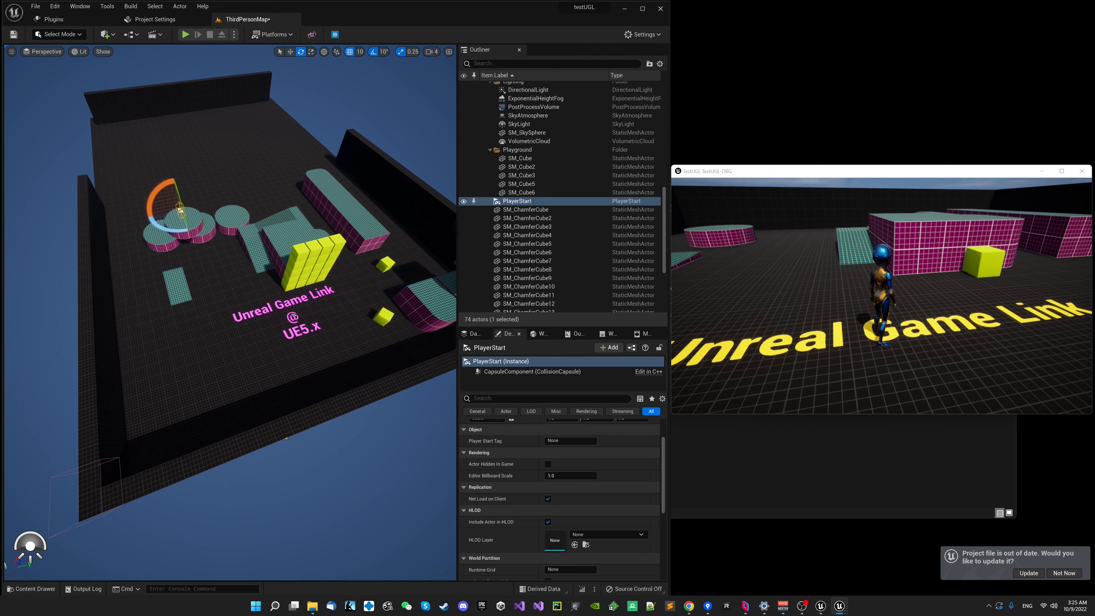
scroll(289, 313, "down", 1)
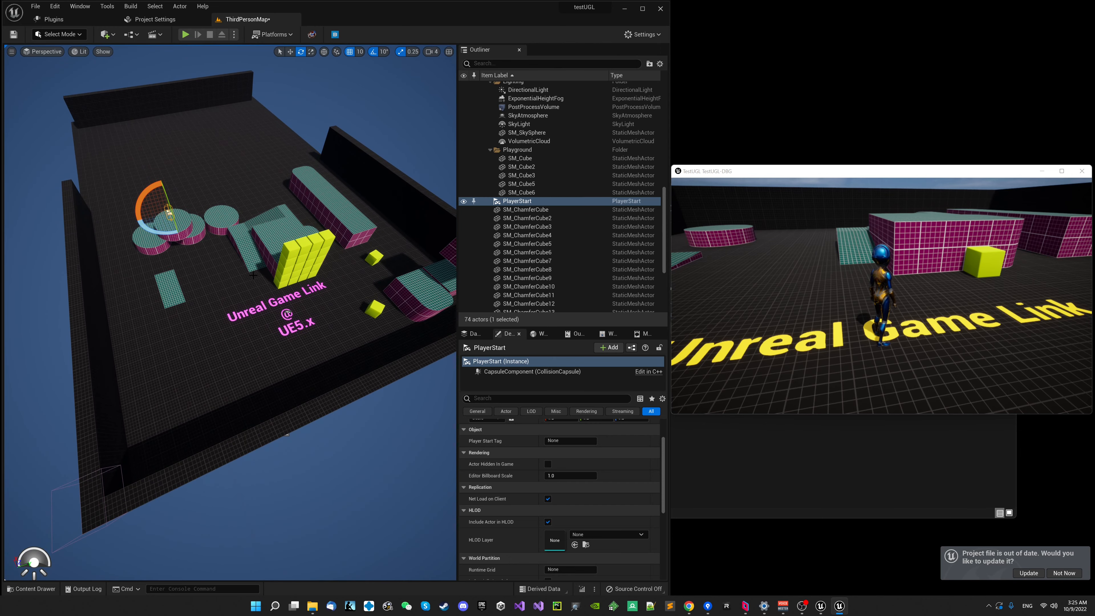
right_click_drag(253, 275, 345, 267)
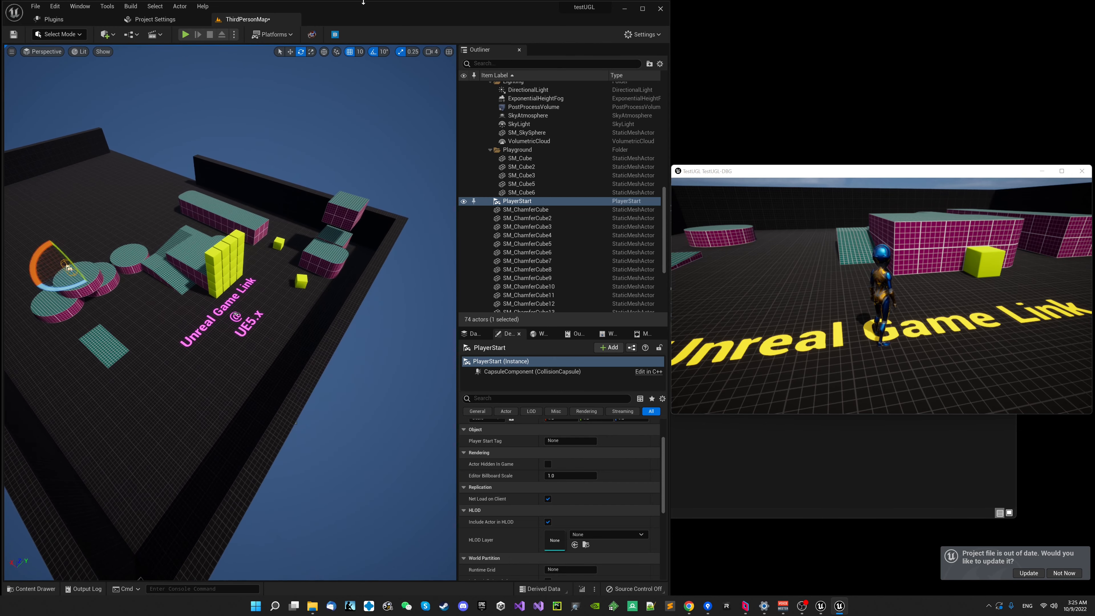
- Link the changes into the running game with Unreal Game Link, saving all listed modified content, including ABP_Manny and ThirdPersonMap
left_click(312, 35)
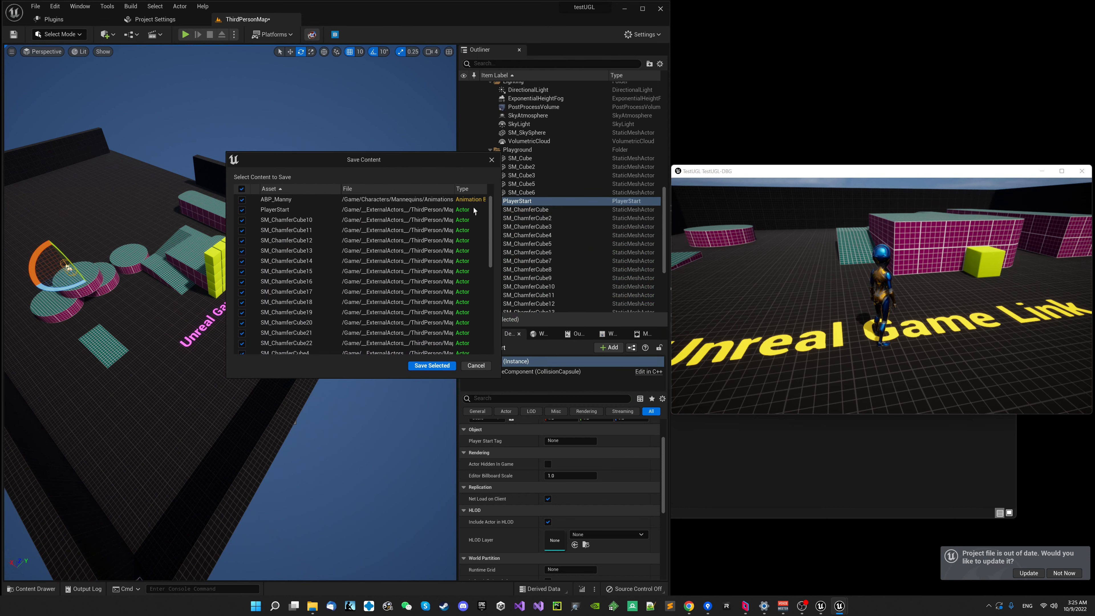
left_click_drag(491, 206, 491, 164)
scroll(340, 283, "down", 15)
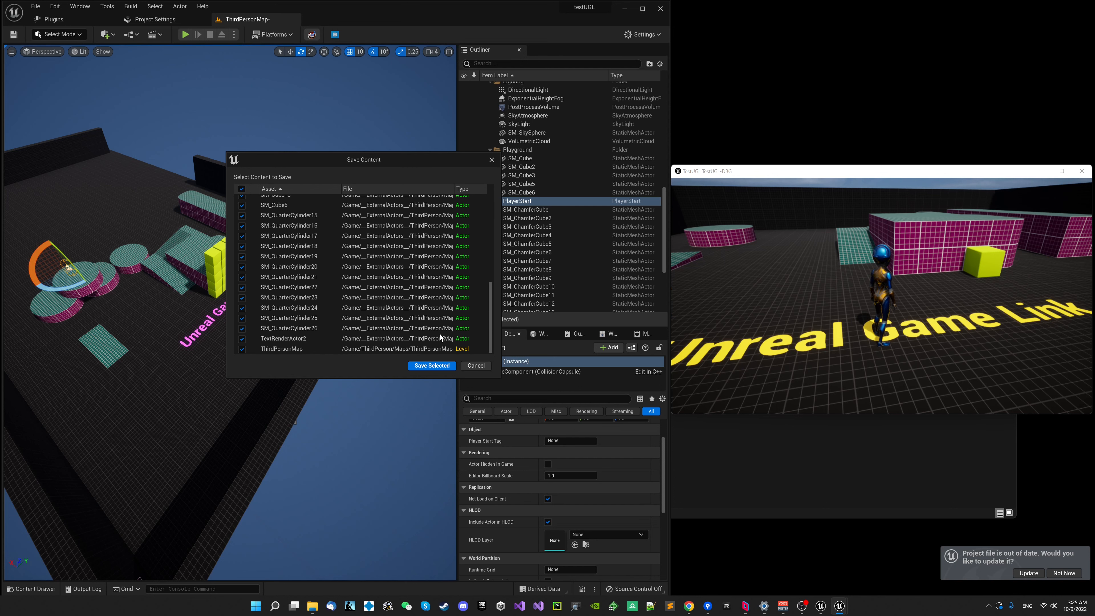
left_click(432, 366)
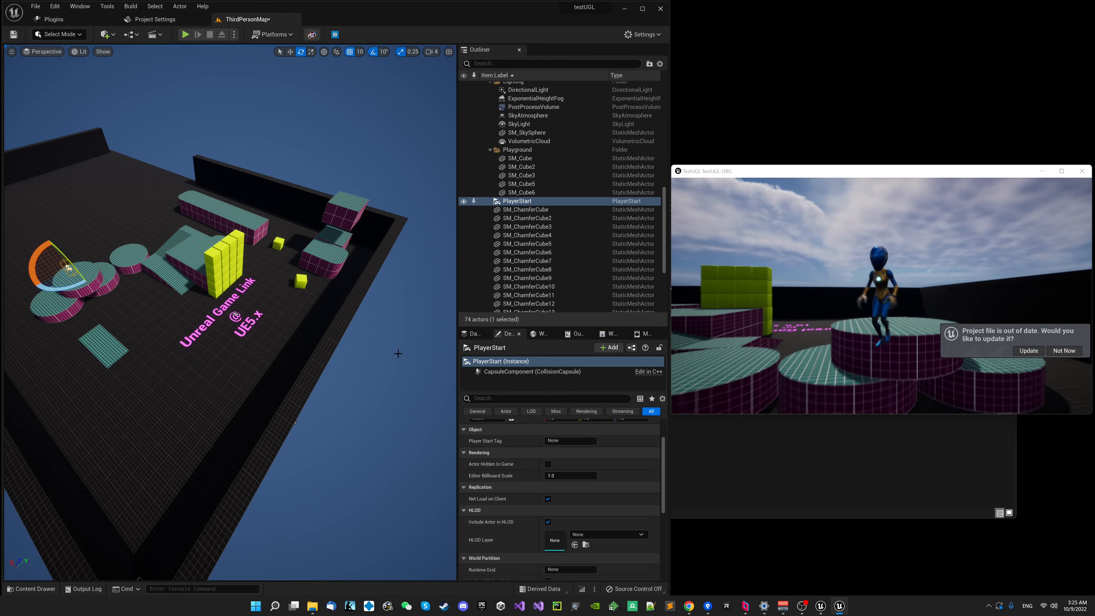
key("alt+f")
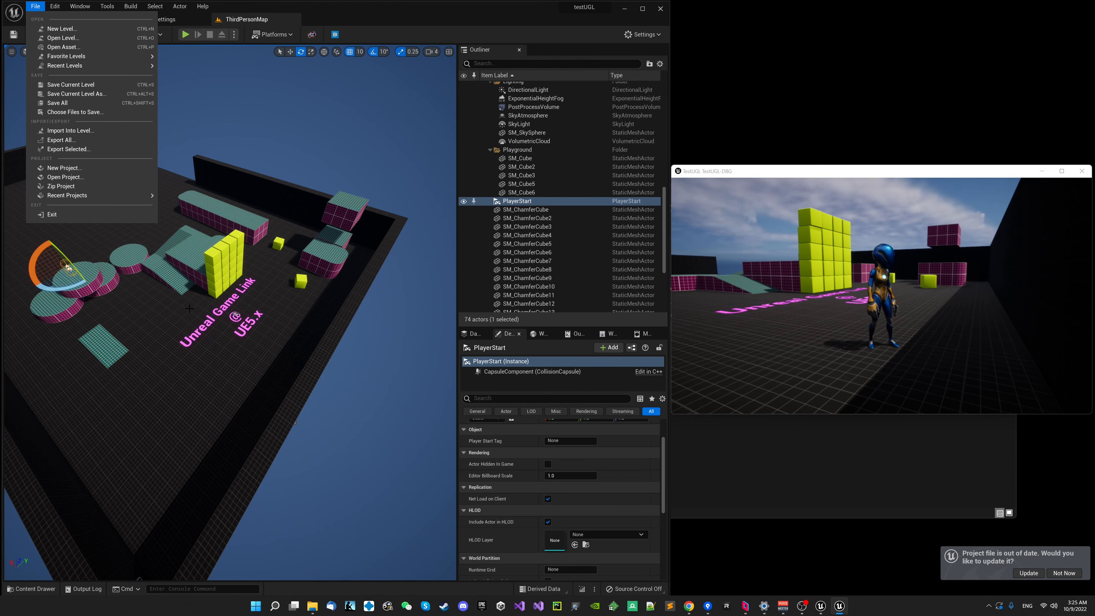
left_click(212, 266)
right_click_drag(213, 266, 127, 249)
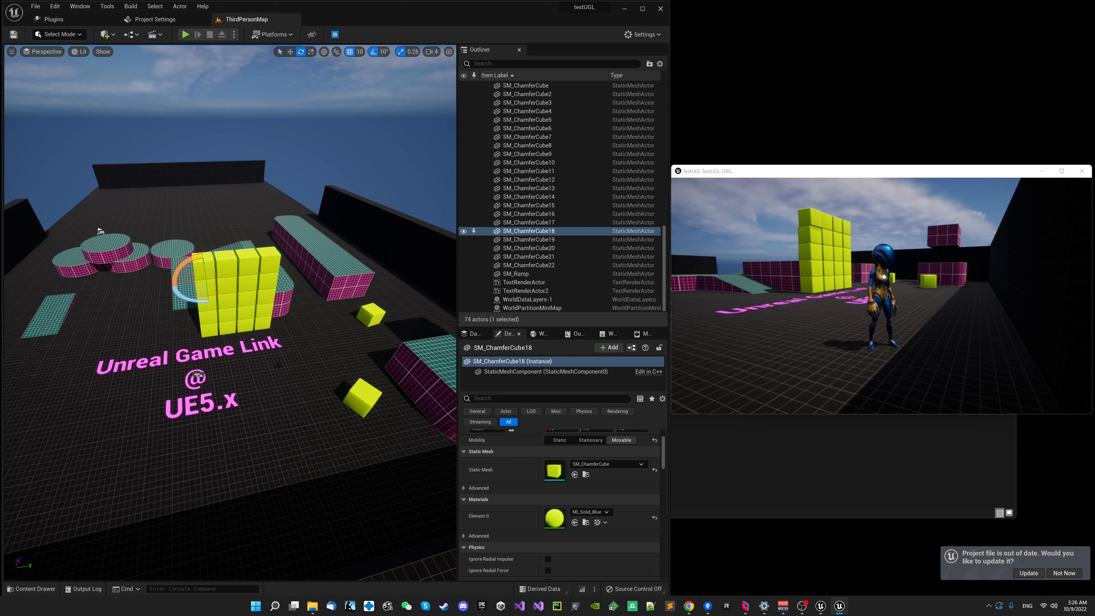
left_click(275, 263)
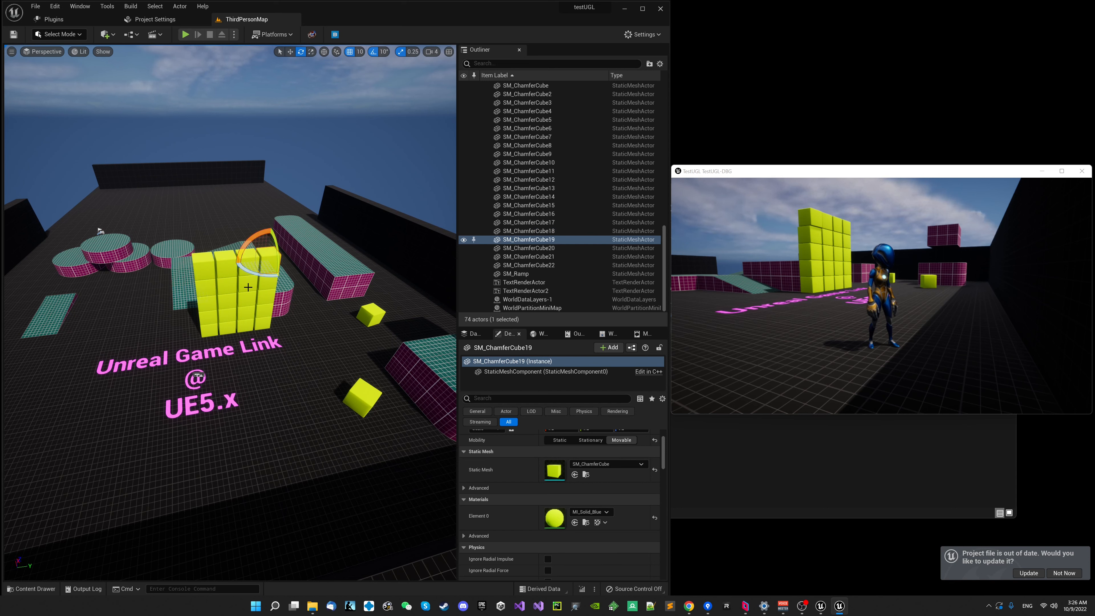
left_click_drag(264, 348, 351, 340, "alt")
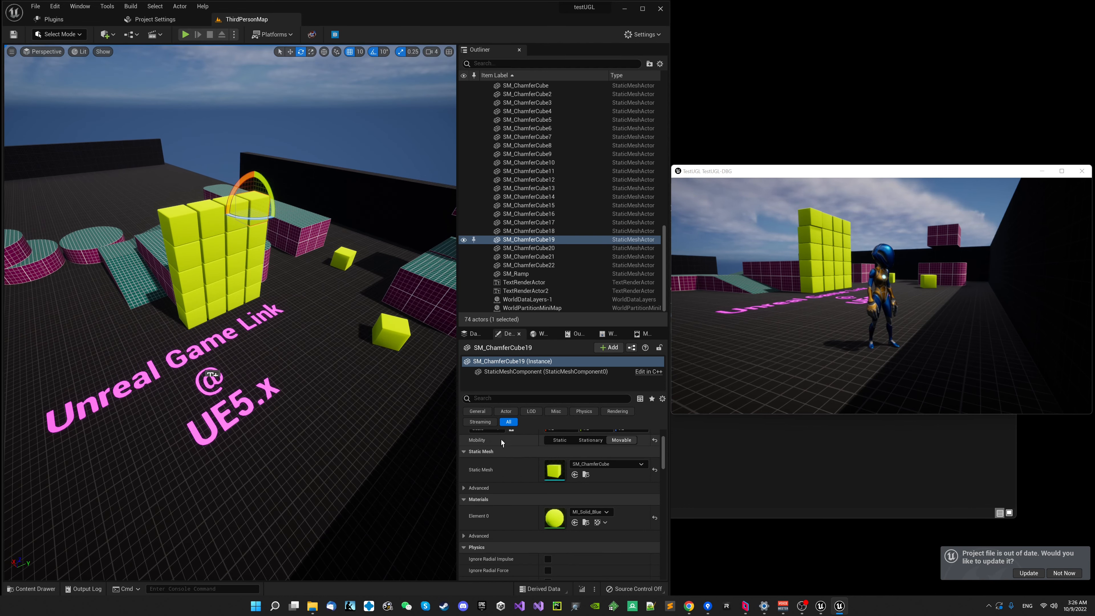
- Locate the material of the large loose yellow block in the project content and duplicate MI_Solid_Blue
left_click(390, 331)
left_click(586, 523)
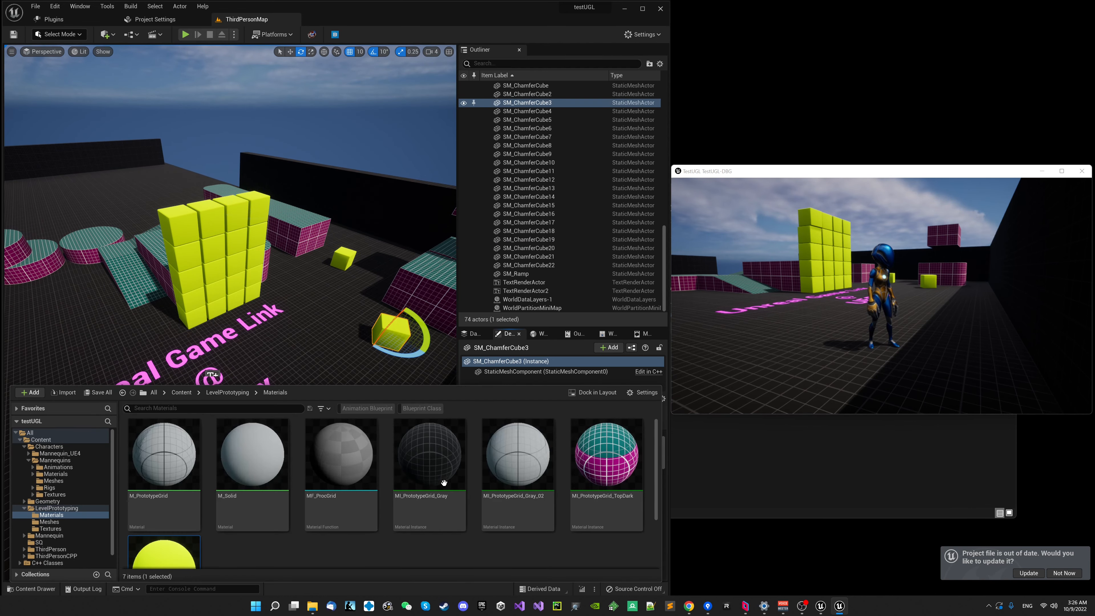
right_click(172, 502)
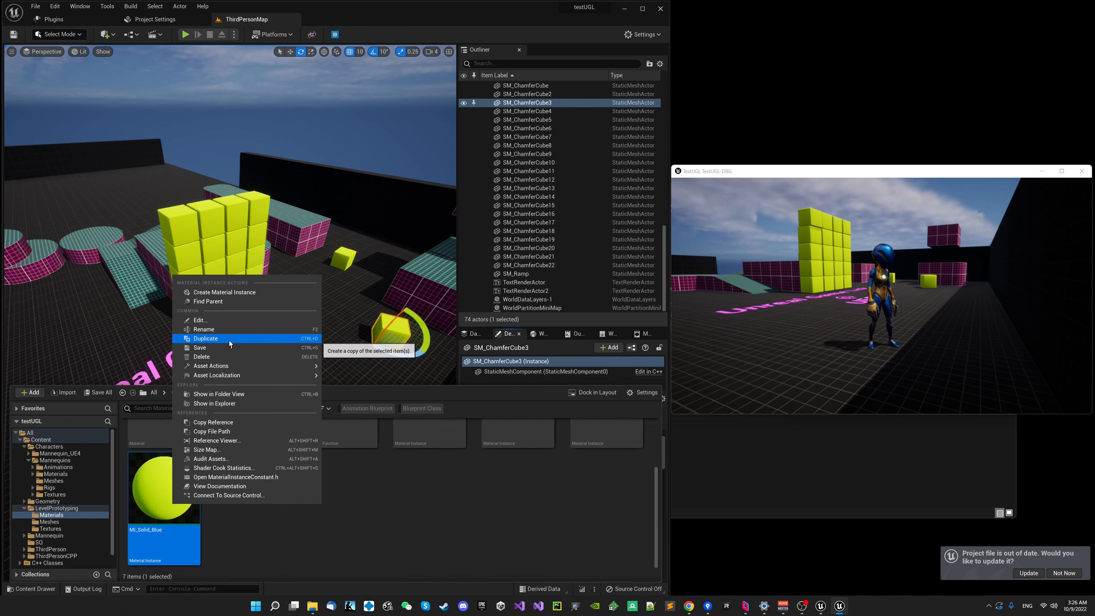
left_click(297, 338)
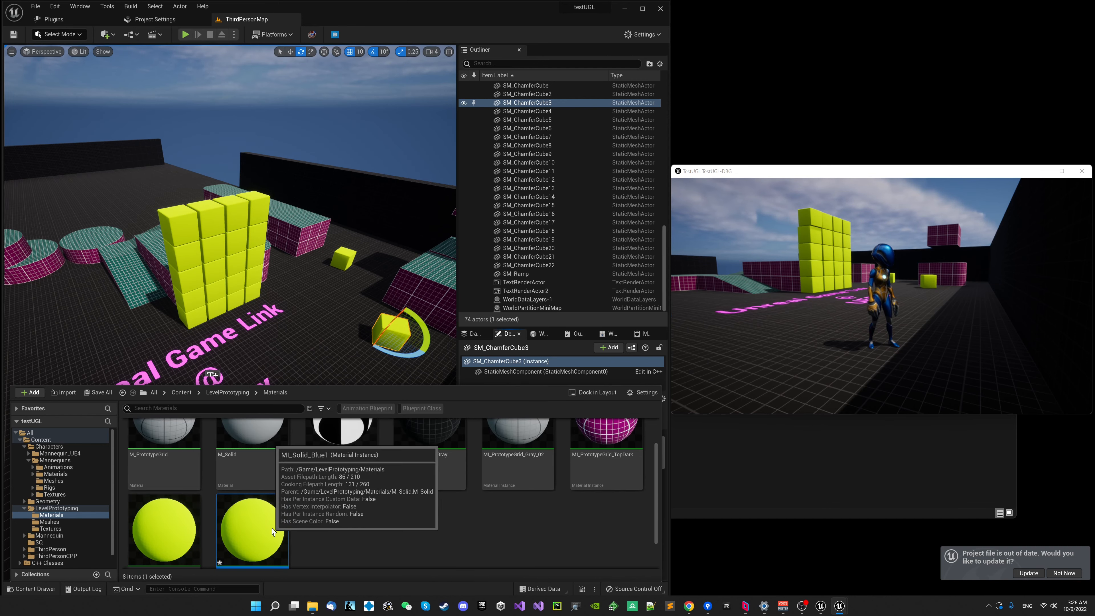
- Set the duplicated material instance's Base Color to pink with R 1.0, G 0.0, B 0.177652, and close its editor
double_click(285, 527)
left_click(709, 154)
left_click_drag(765, 244, 826, 221)
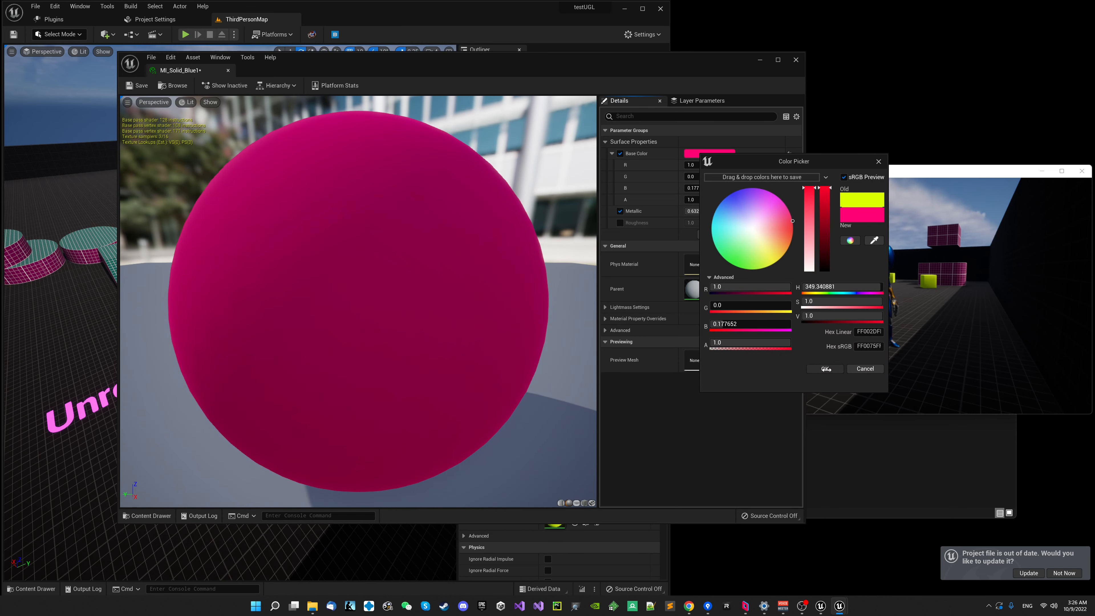
left_click(826, 368)
left_click(796, 60)
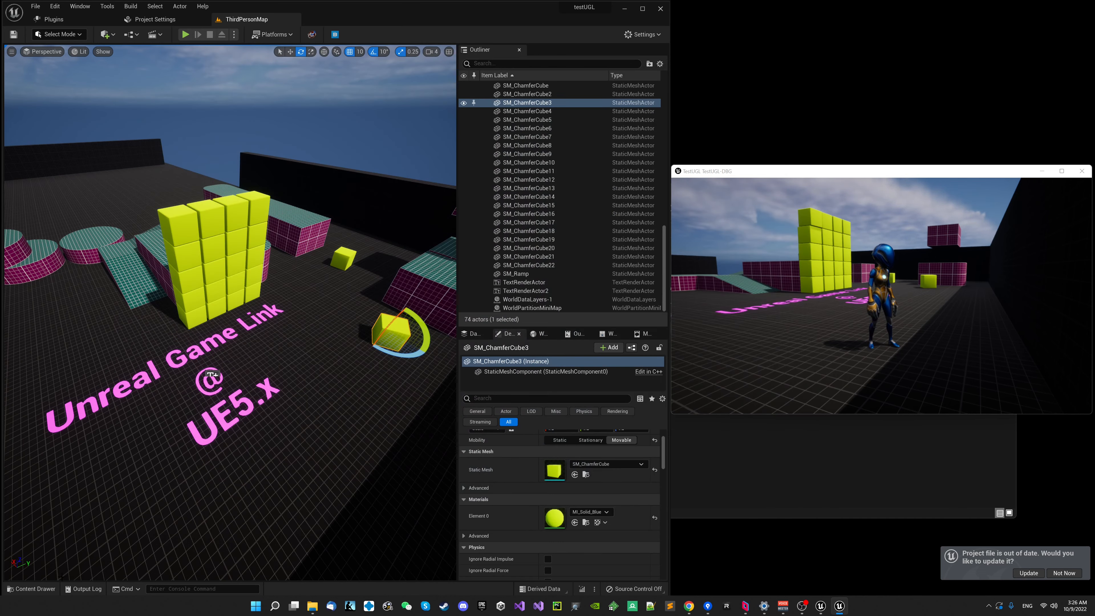
- Apply the pink MI_Solid_Blue1 material to three blocks of the yellow wall and to the large loose block SM_ChamferCube3
left_click(31, 589)
left_click_drag(252, 530, 212, 247)
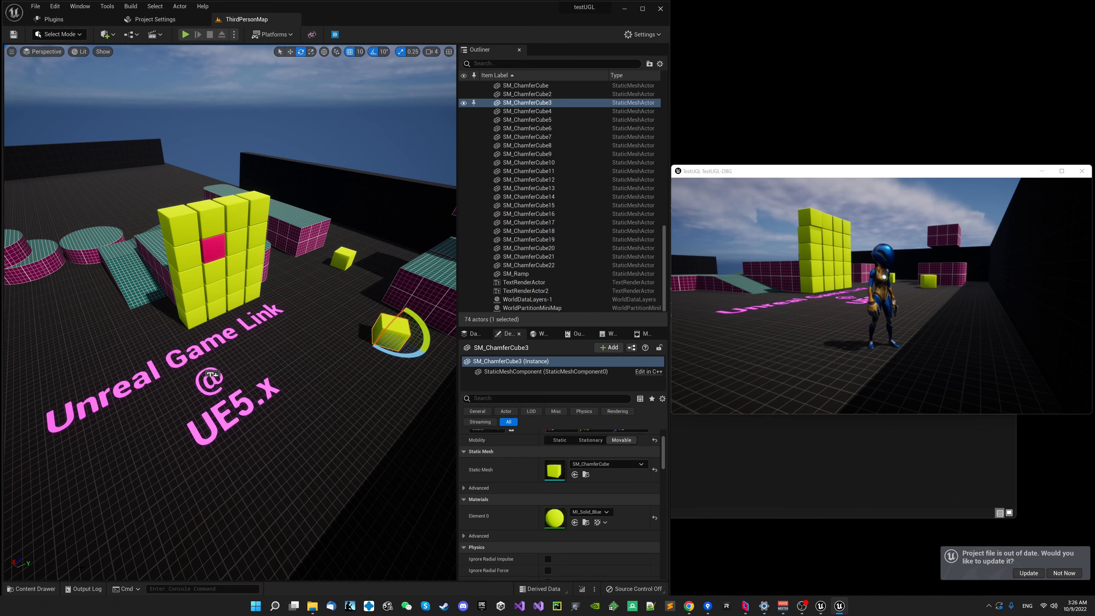
left_click(31, 589)
left_click_drag(252, 529, 255, 253)
left_click(24, 590)
left_click_drag(245, 525, 193, 298)
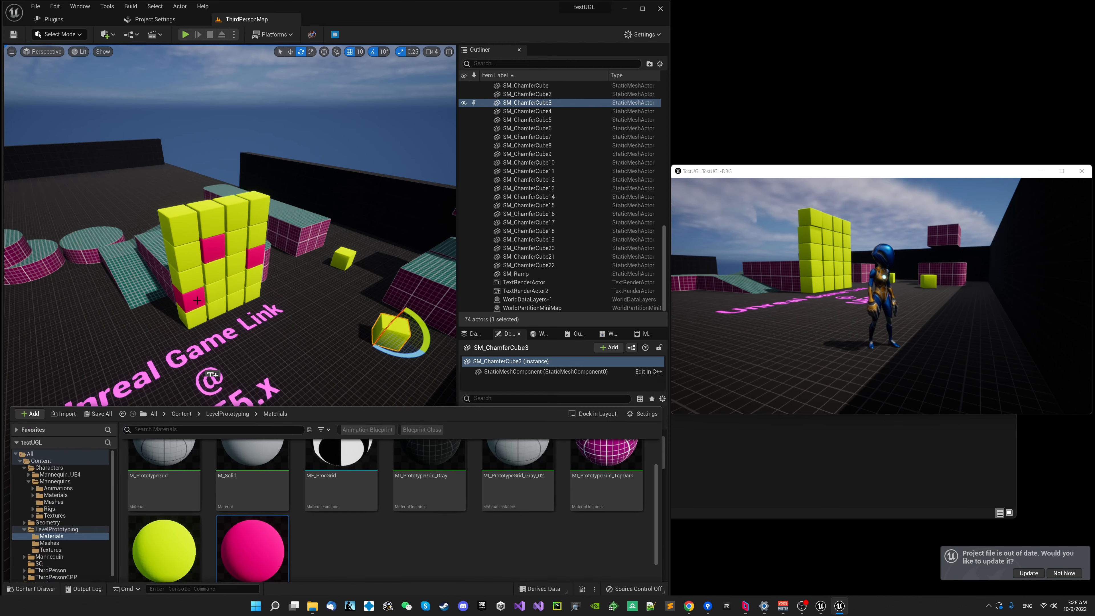
left_click(23, 590)
left_click_drag(253, 535, 397, 328)
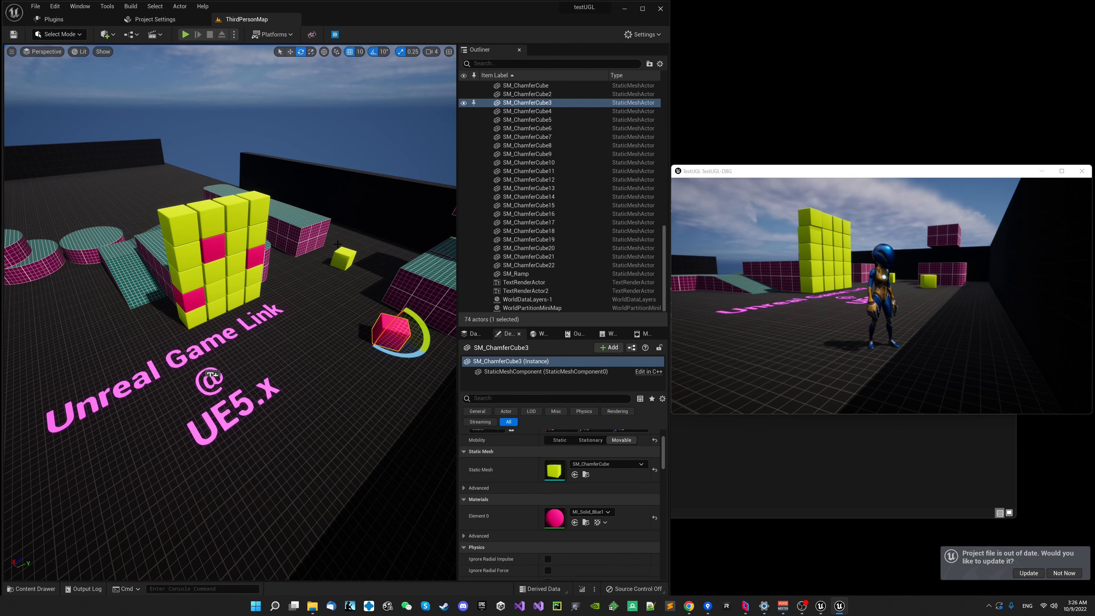
key("ctrl+shift+s")
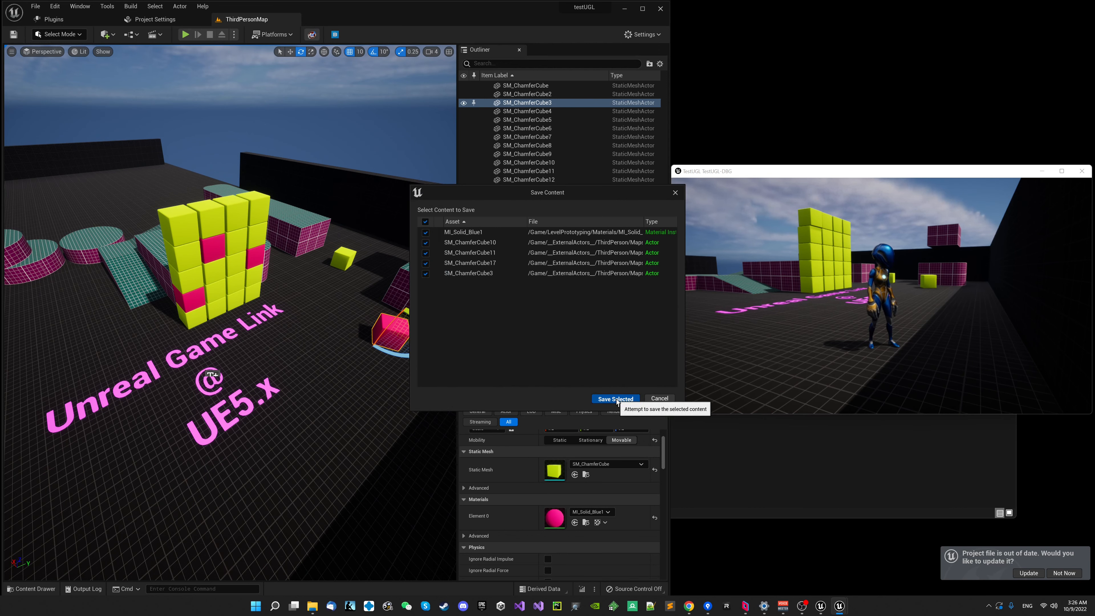
left_click(660, 399)
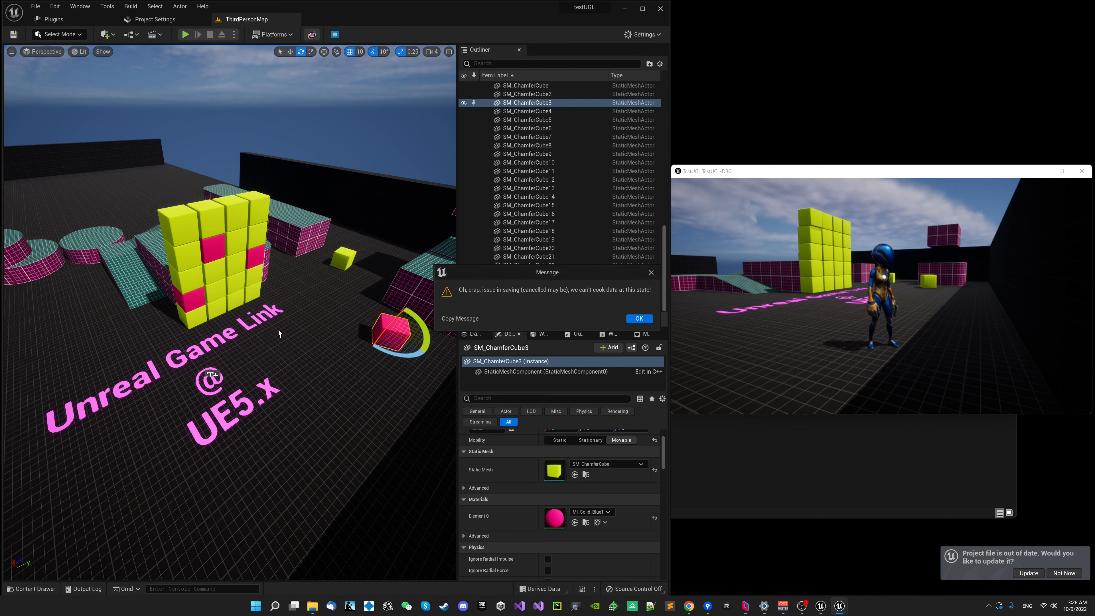
left_click(639, 319)
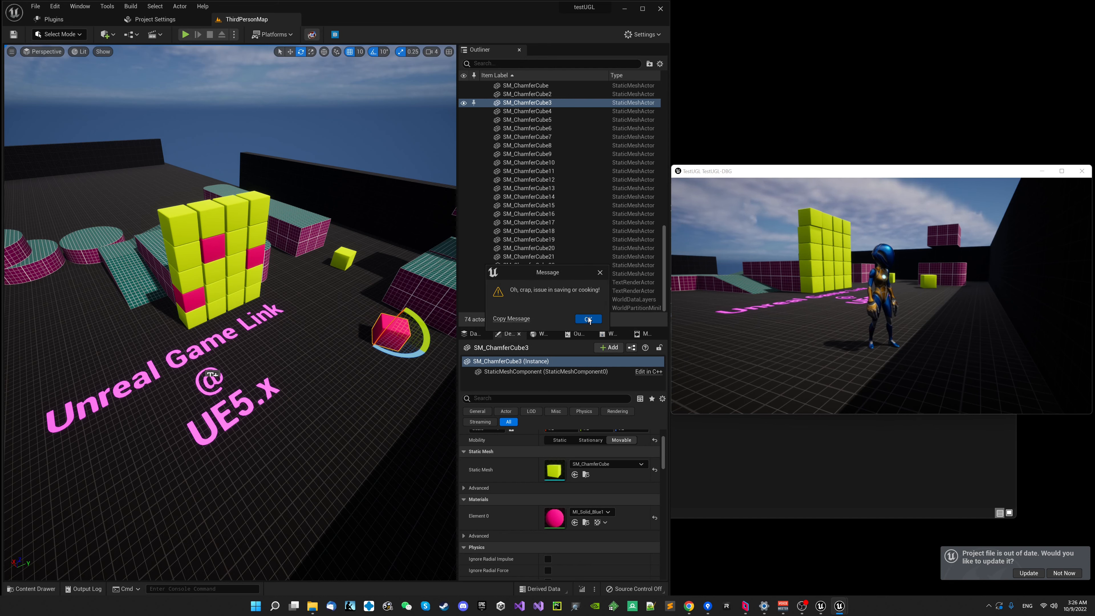
left_click(589, 319)
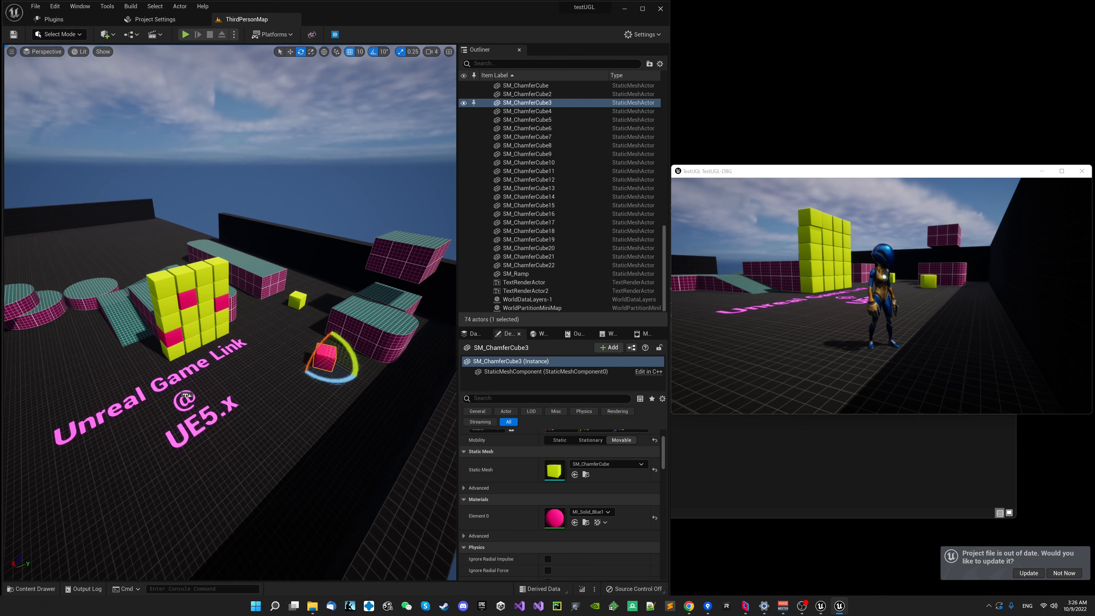
right_click_drag(230, 312, 97, 356)
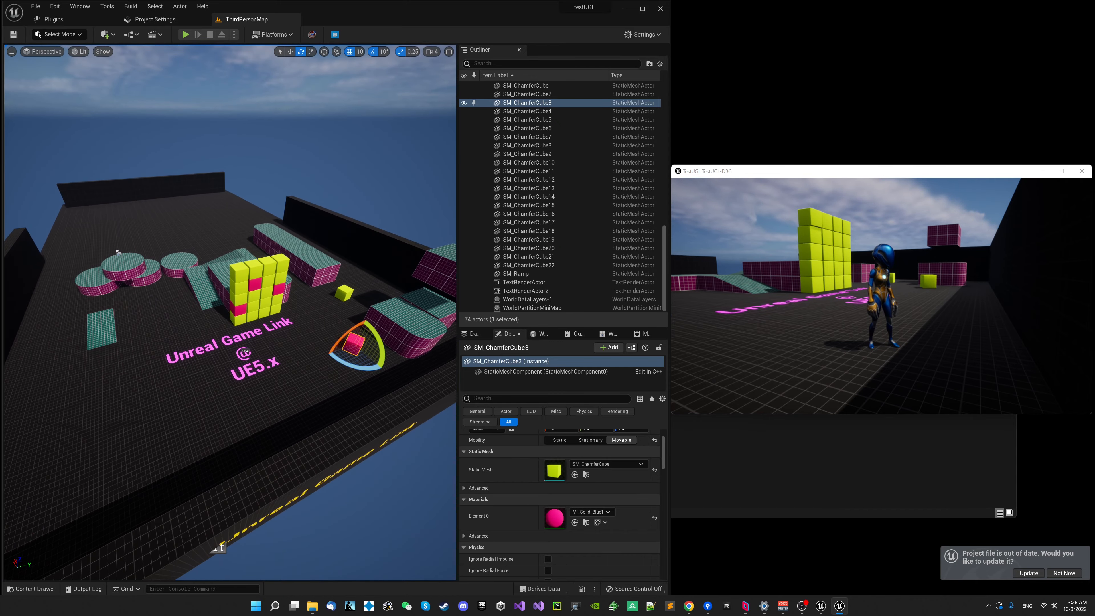